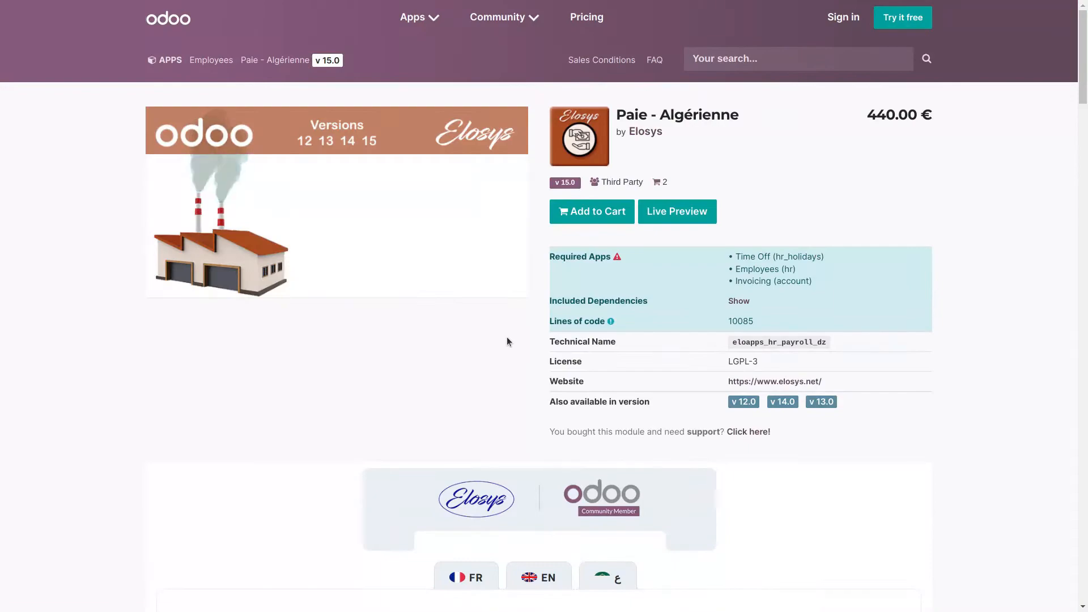
- Open the module catalogue in the Elosys website's Boutique and browse the listed products
{"action": "scroll", "coordinate": [507, 337], "scroll_direction": "up", "scroll_amount": 9}
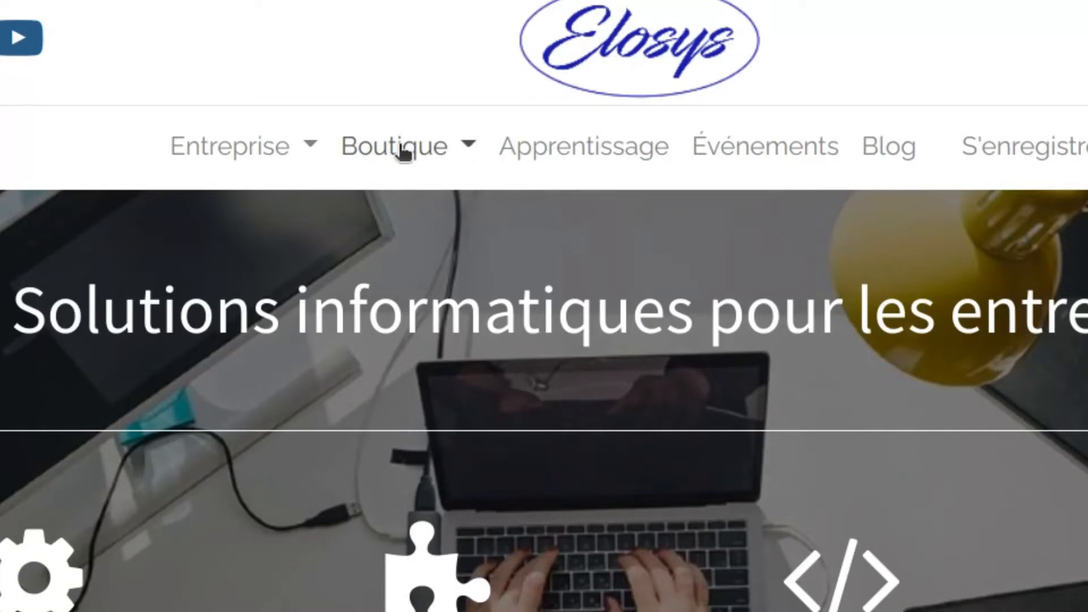
{"action": "left_click", "coordinate": [403, 152]}
{"action": "left_click", "coordinate": [57, 375]}
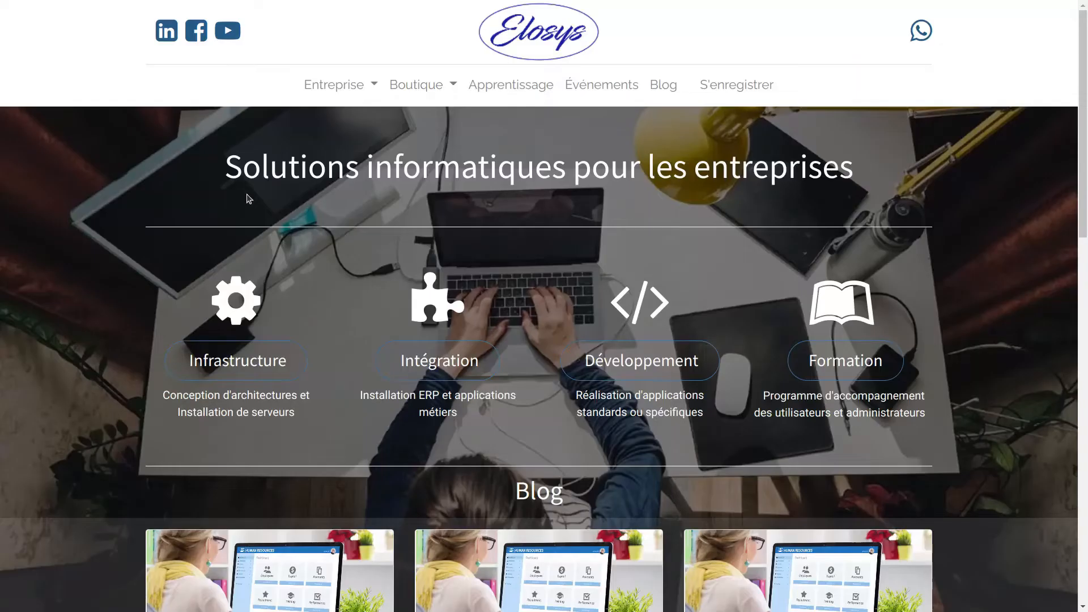
{"action": "scroll", "coordinate": [595, 396], "scroll_direction": "down", "scroll_amount": 15}
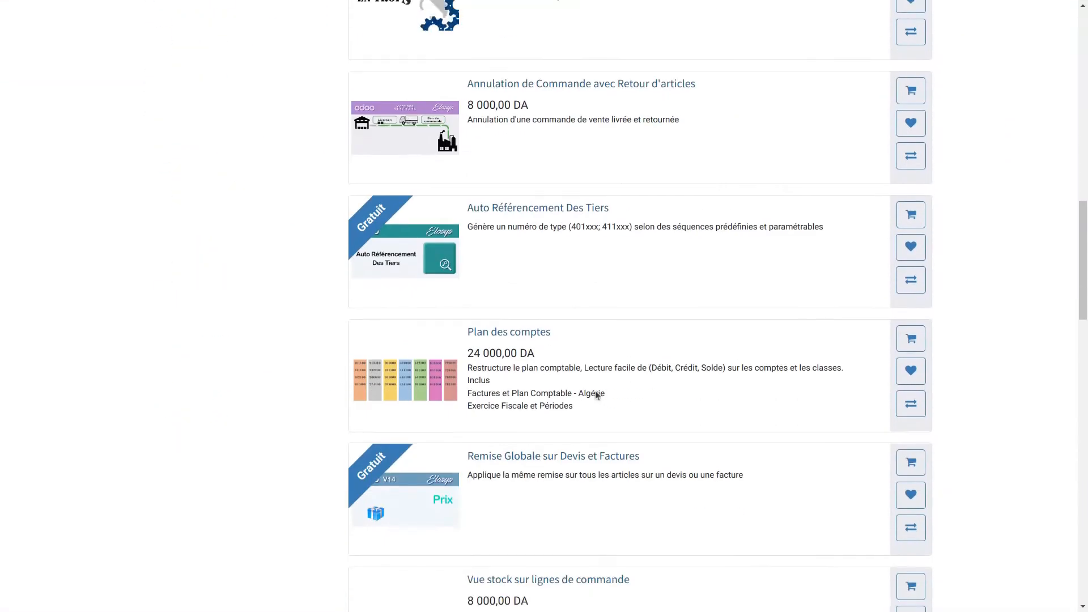
{"action": "scroll", "coordinate": [595, 396], "scroll_direction": "up", "scroll_amount": 15}
- Search the shop for "paie" and open the Paie - Algérie product
{"action": "left_click", "coordinate": [386, 173]}
{"action": "type", "text": "paie"}
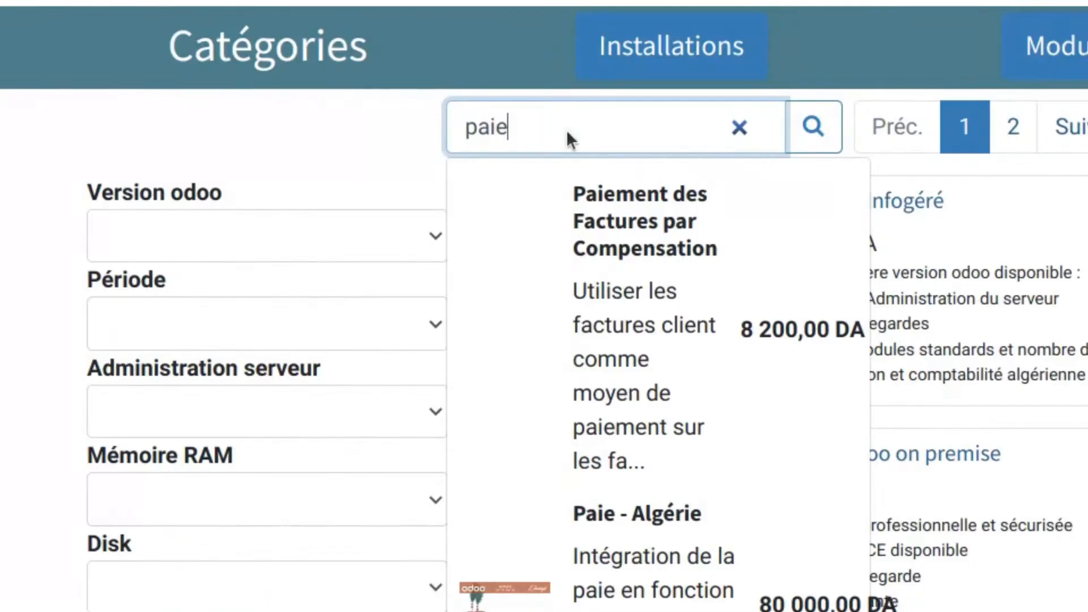
{"action": "key", "text": "Return"}
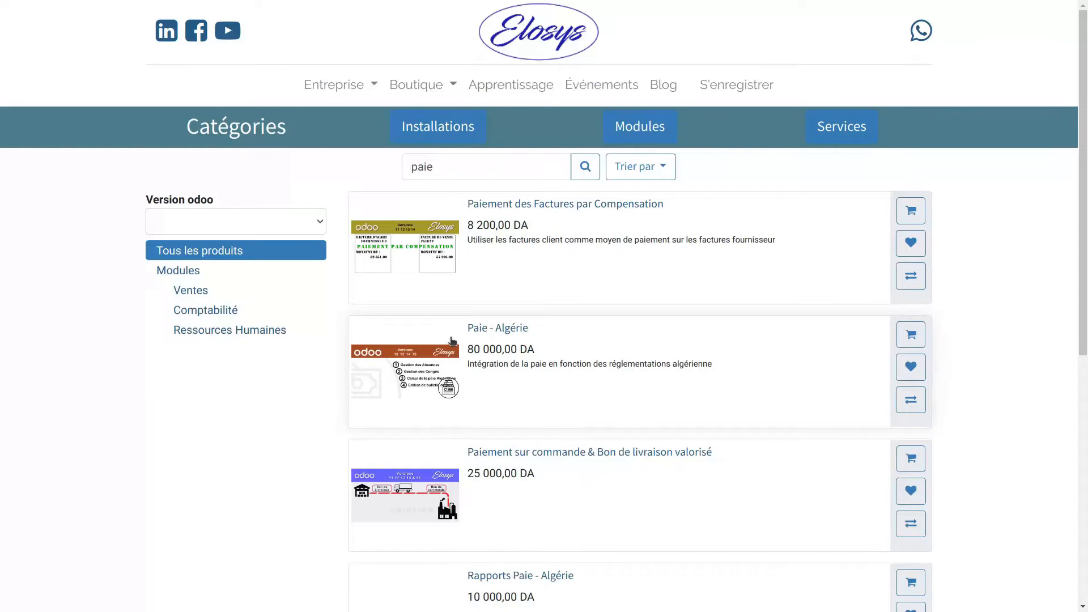
{"action": "left_click", "coordinate": [498, 328]}
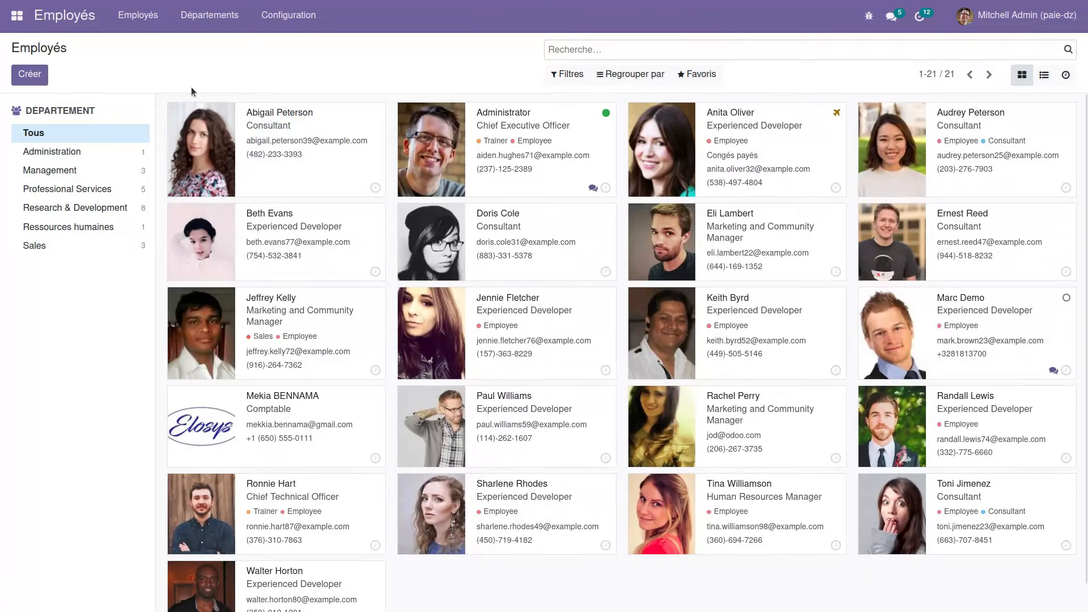
- In the Odoo employee contracts, search by the employee's first name and open their contract 001 from the contract history
{"action": "left_click", "coordinate": [141, 27]}
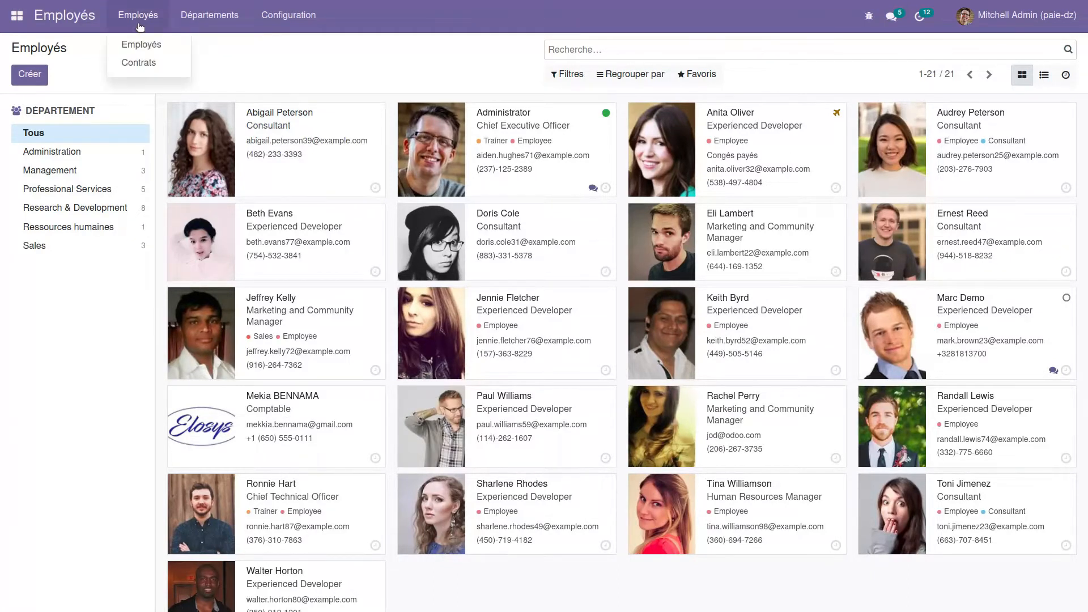
{"action": "left_click", "coordinate": [144, 62]}
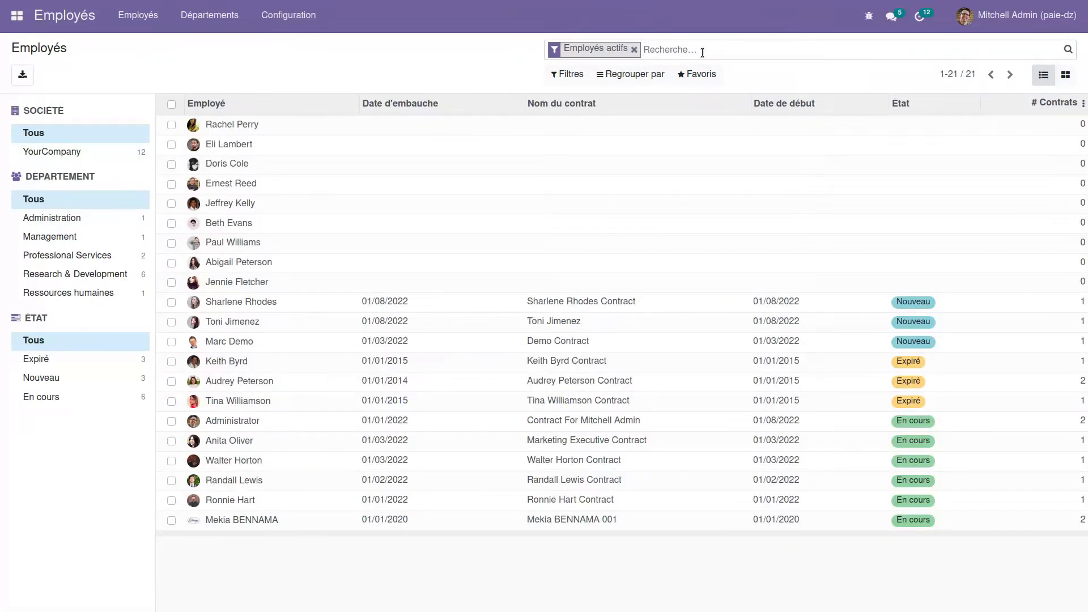
{"action": "type", "text": "mekia"}
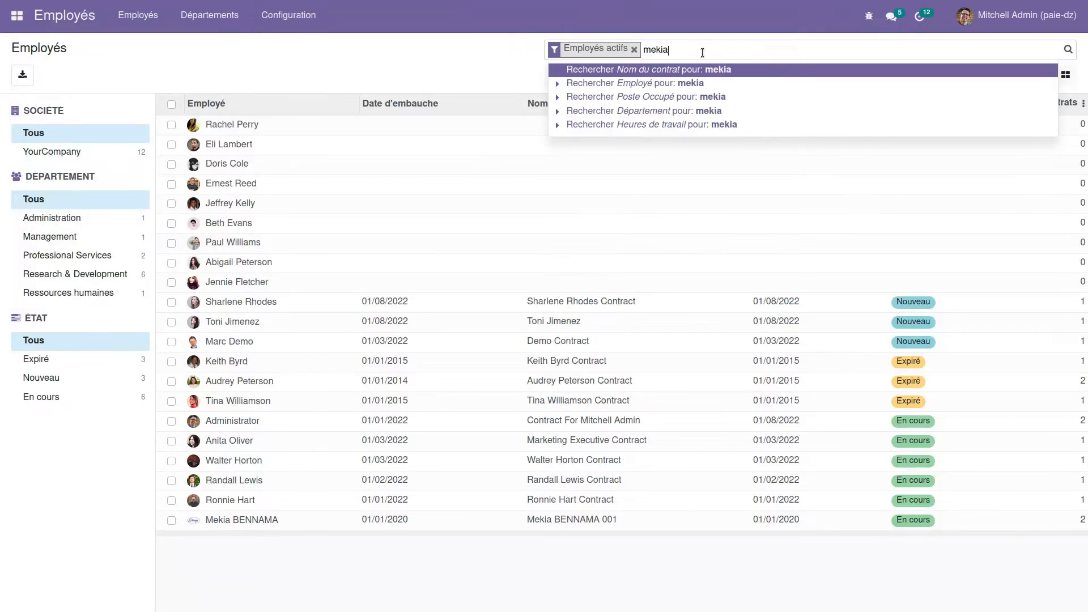
{"action": "key", "text": "Down"}
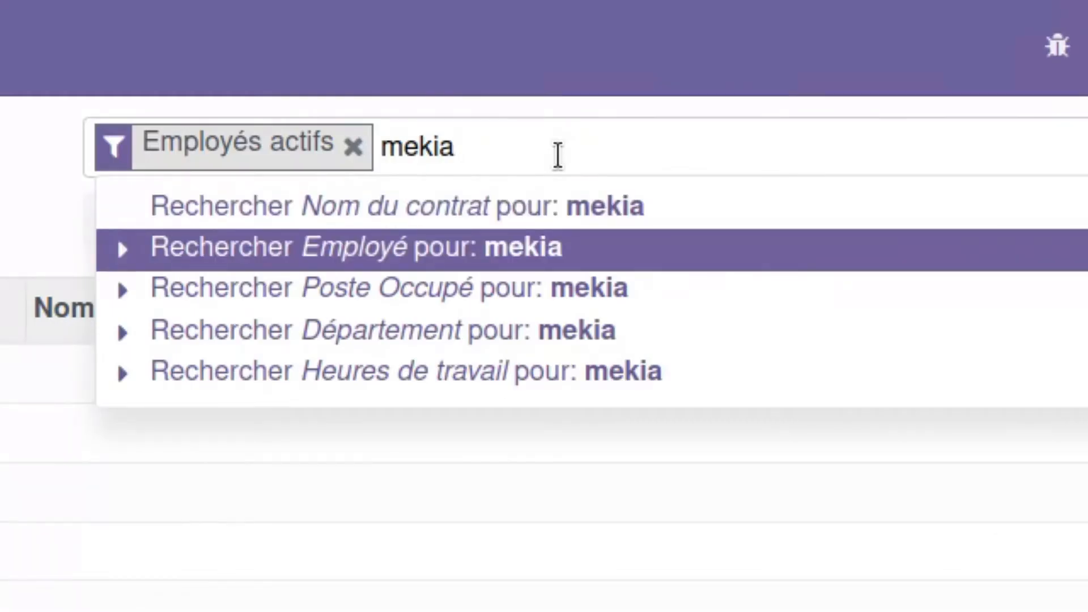
{"action": "key", "text": "Return"}
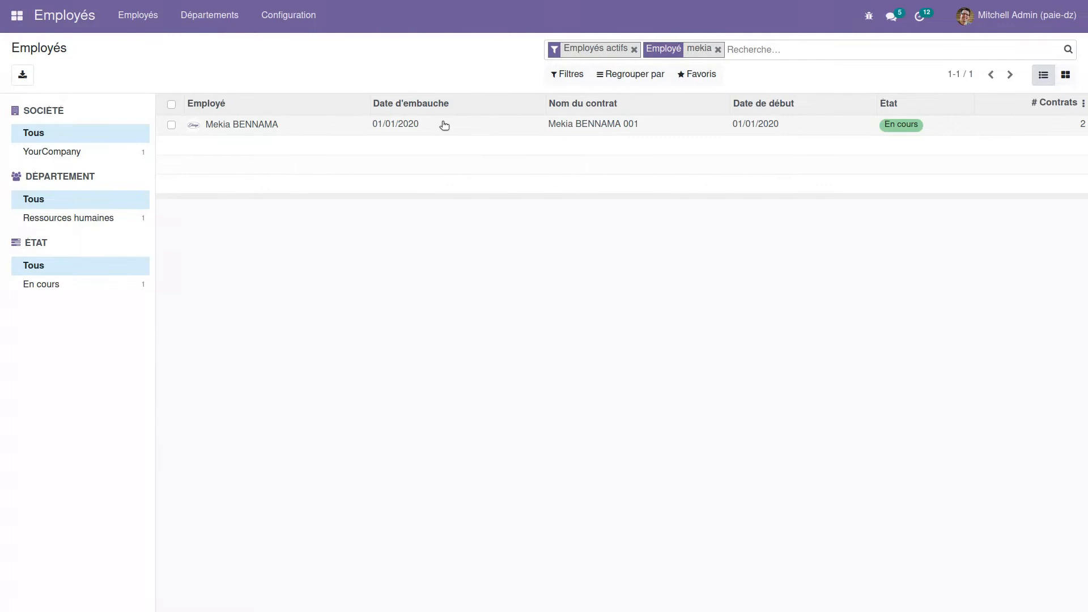
{"action": "left_click", "coordinate": [445, 121]}
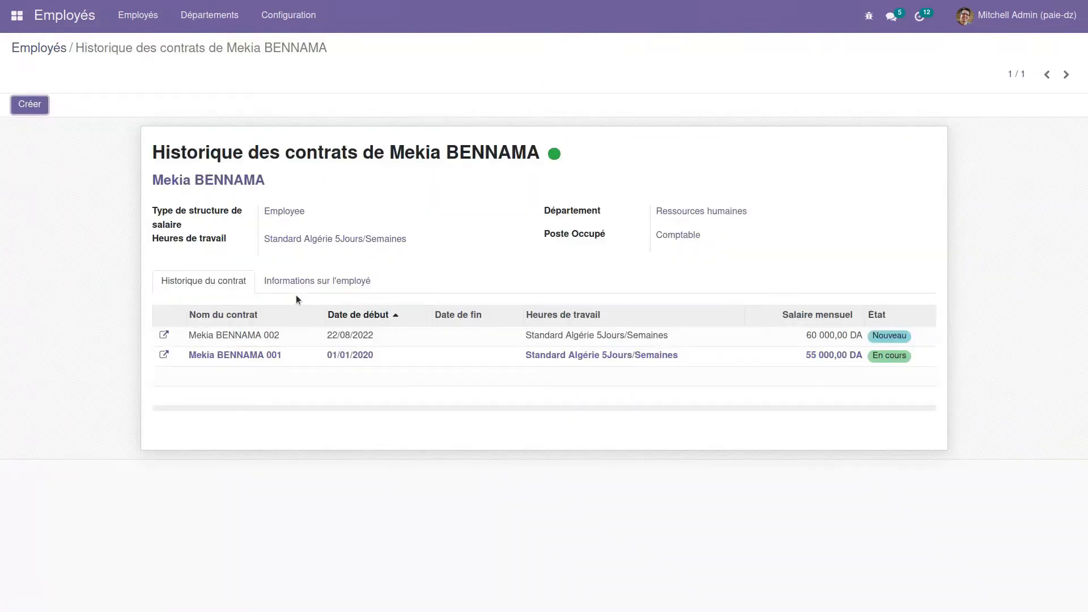
{"action": "left_click", "coordinate": [164, 356]}
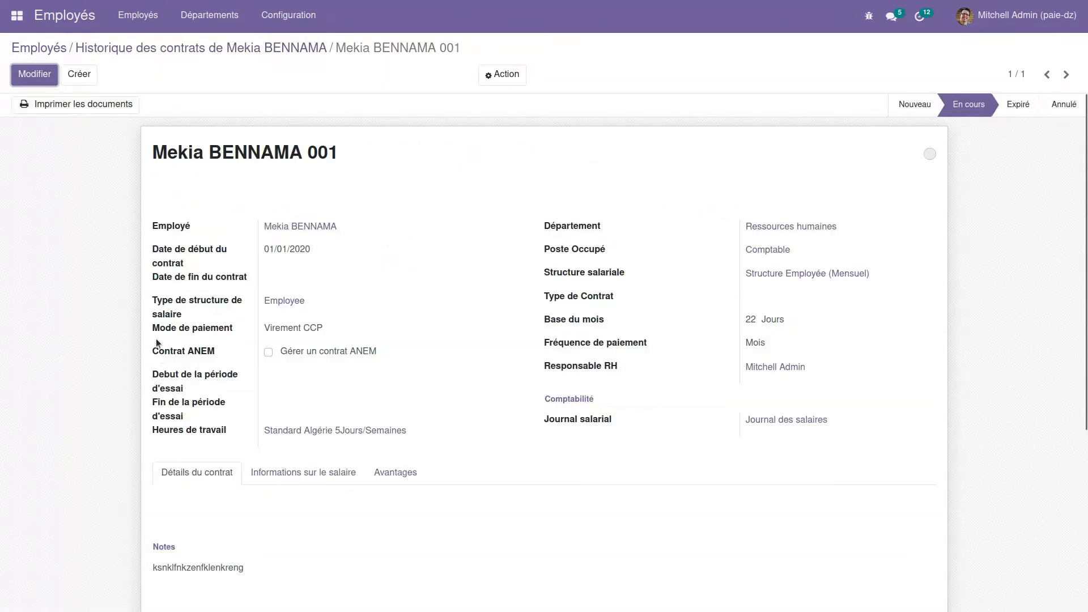
- Print the contract's Attestation de Travail with the report sequence Ref 001 and the start date kept at 01/01/2020
{"action": "left_click", "coordinate": [90, 108]}
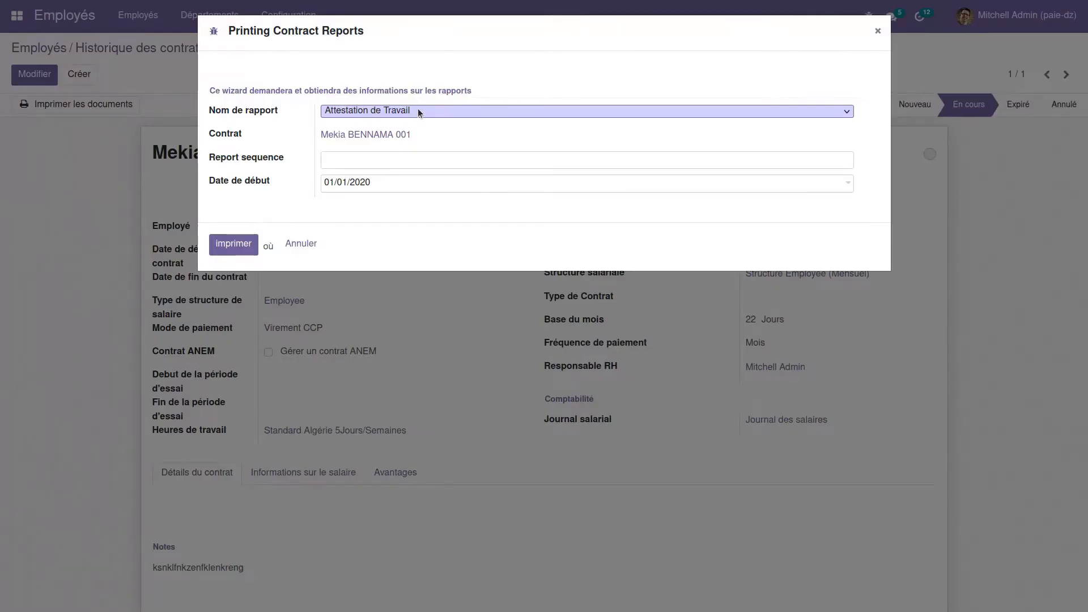
{"action": "left_click", "coordinate": [375, 163]}
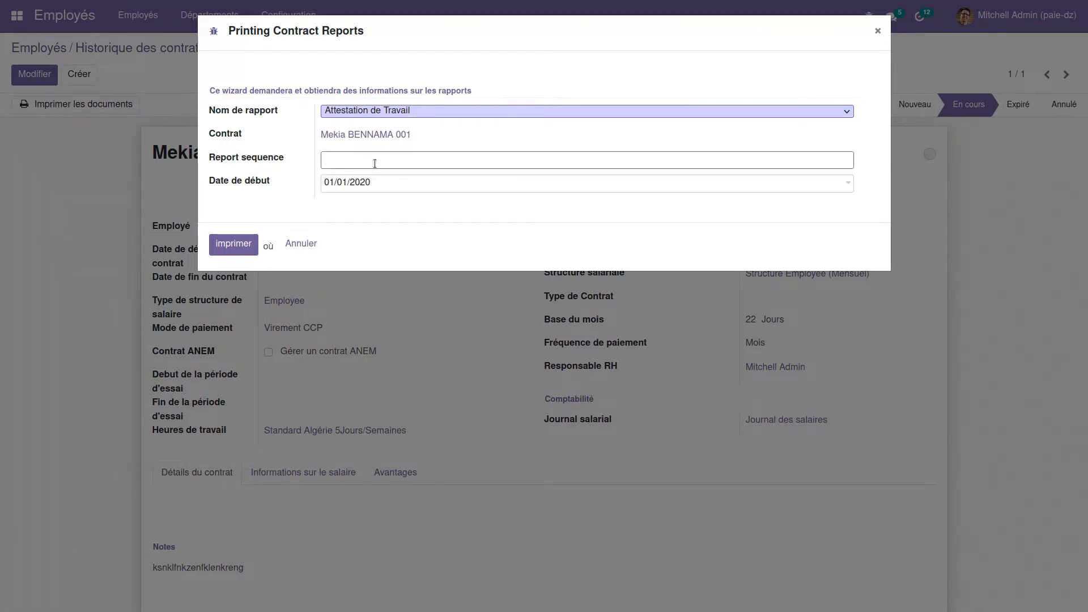
{"action": "type", "text": "Ref 001"}
{"action": "left_click", "coordinate": [356, 184]}
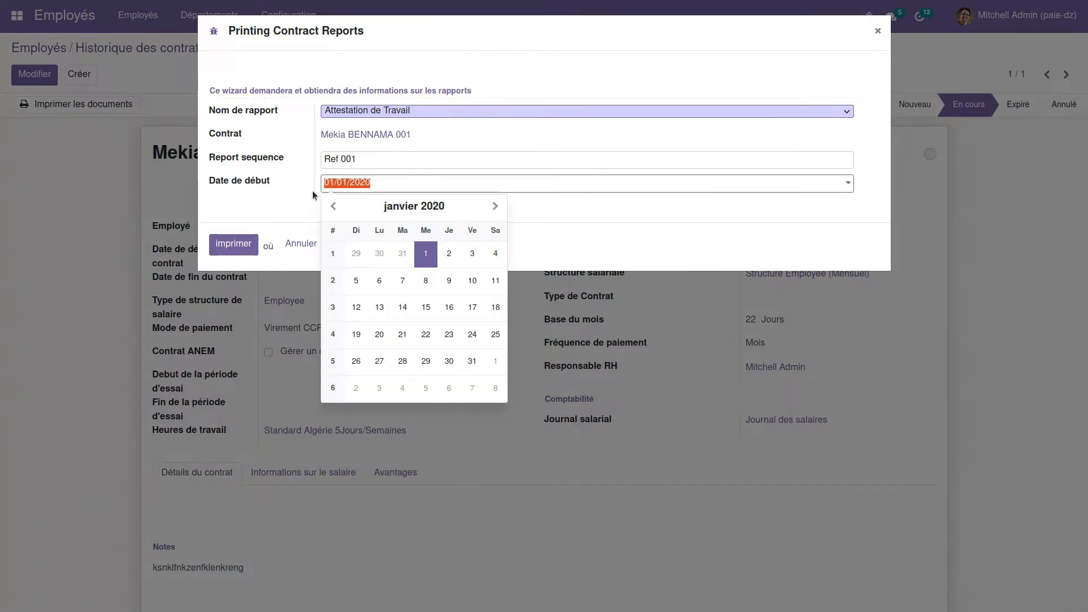
{"action": "left_click", "coordinate": [291, 200]}
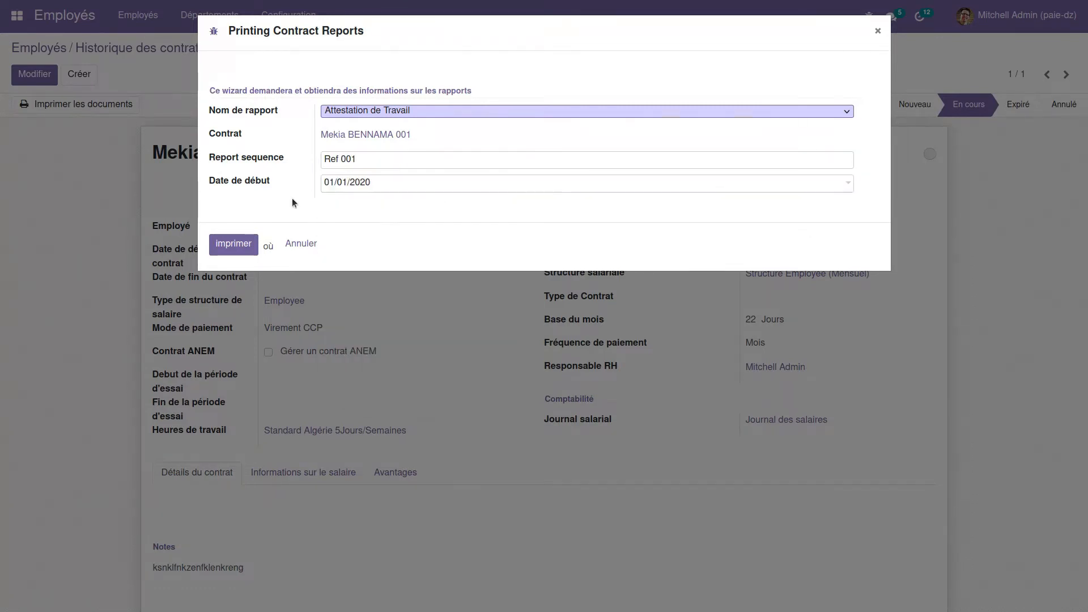
{"action": "left_click", "coordinate": [231, 244]}
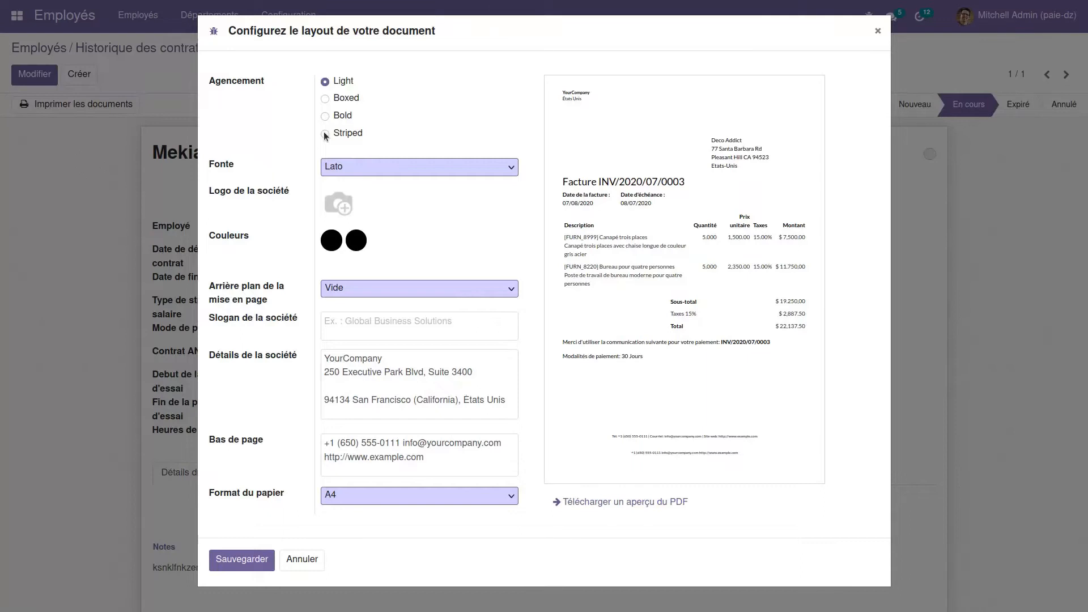
- Try the Light, Boxed and Bold document layouts, and set the layout to Striped
{"action": "left_click", "coordinate": [325, 135]}
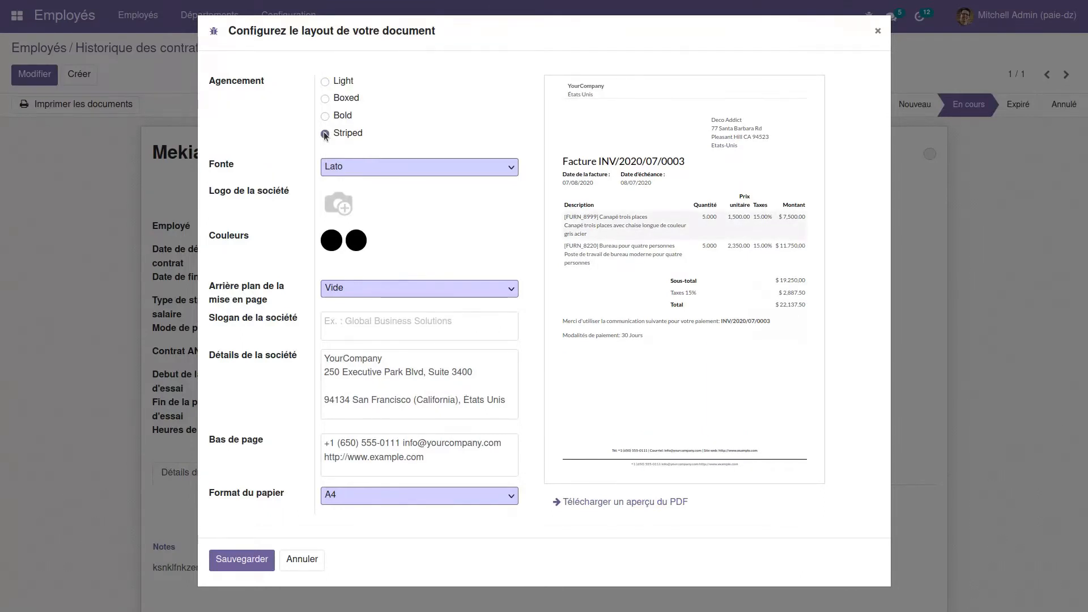
{"action": "left_click", "coordinate": [325, 81]}
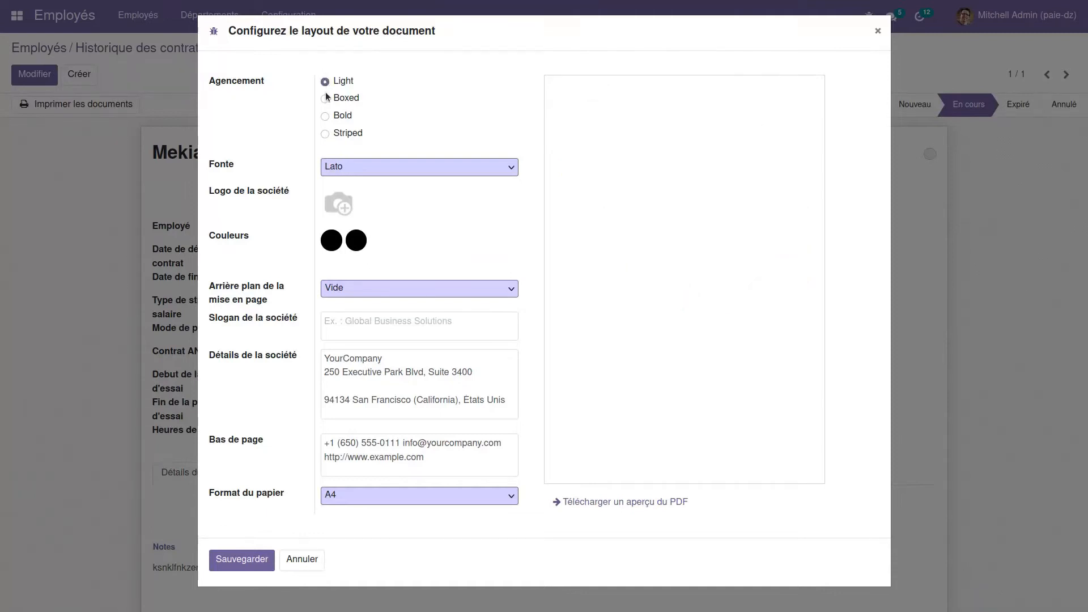
{"action": "left_click", "coordinate": [325, 98]}
{"action": "left_click", "coordinate": [325, 116]}
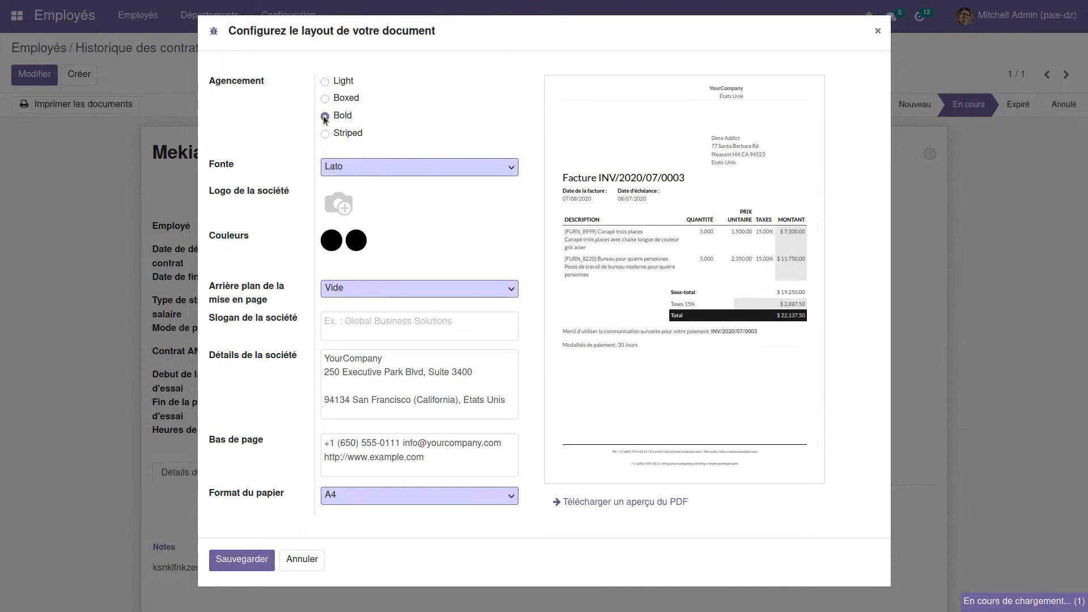
{"action": "left_click", "coordinate": [324, 135]}
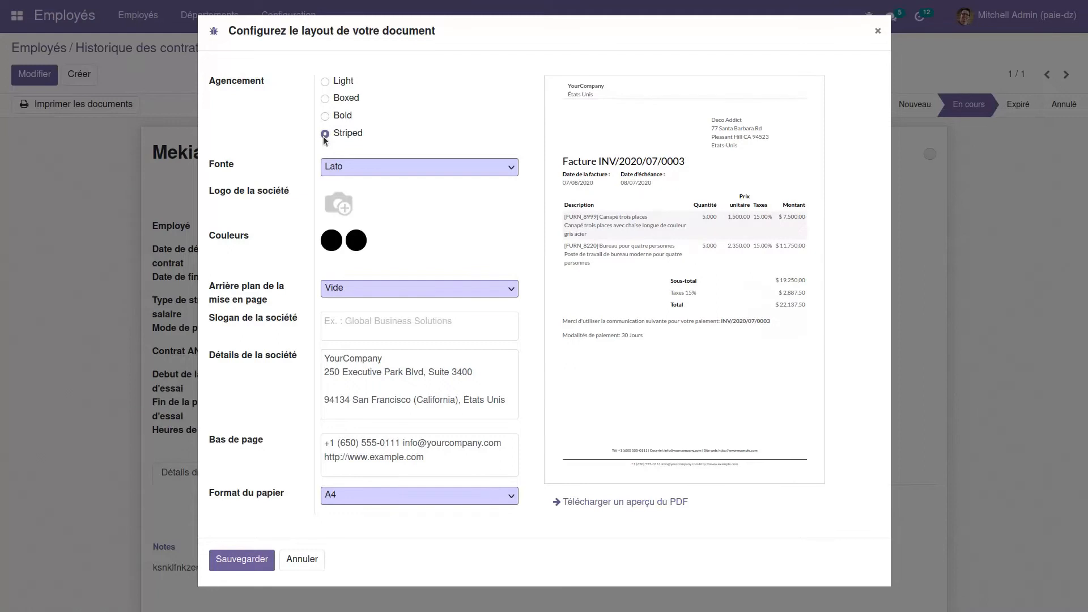
- Dismiss the secondary colour choice and load the Elosys image as the company logo
{"action": "left_click", "coordinate": [359, 242]}
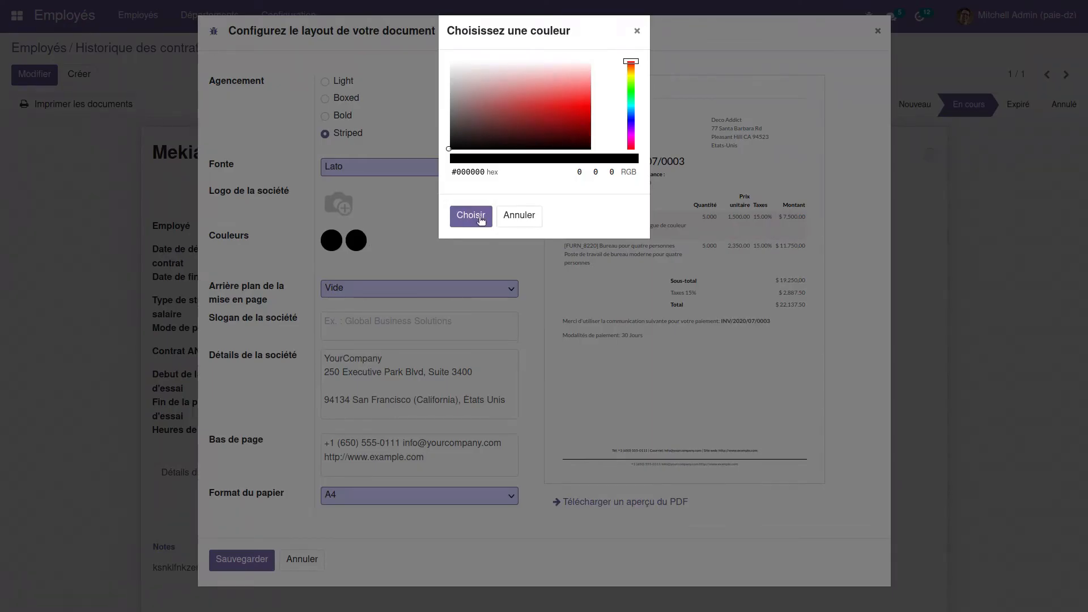
{"action": "left_click", "coordinate": [519, 216]}
{"action": "mouse_move", "coordinate": [344, 199]}
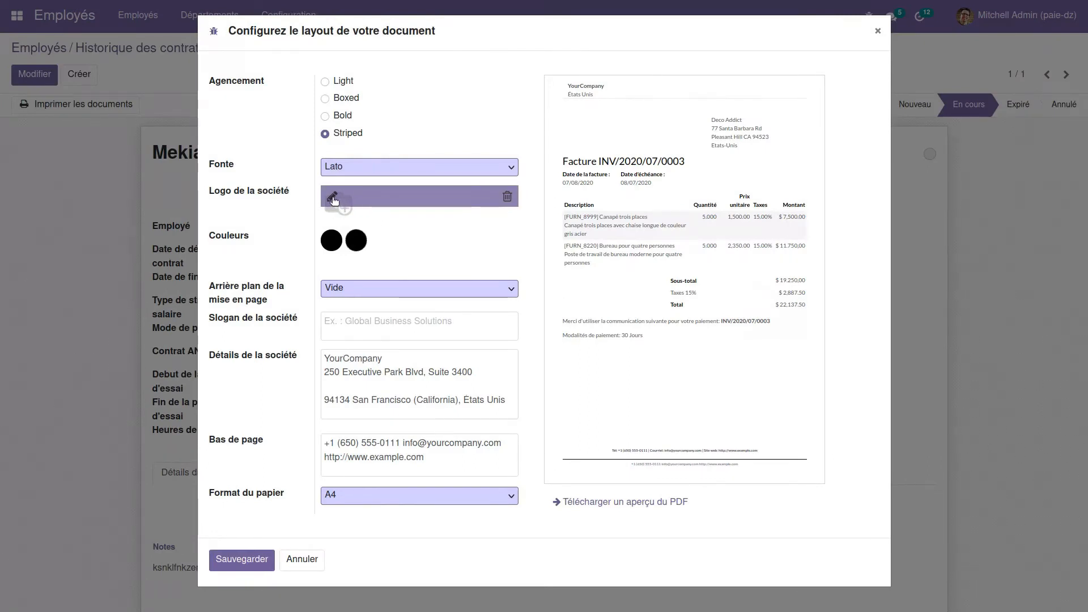
{"action": "left_click", "coordinate": [333, 201]}
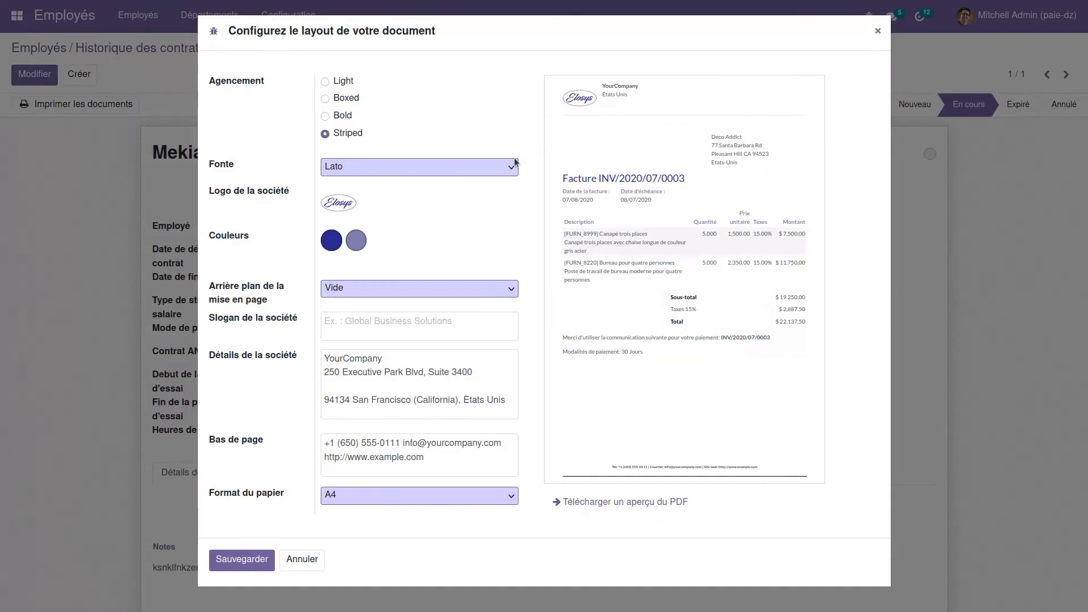
- Try the Personnalisé layout background, set it to Geometric, and save the document layout
{"action": "left_click", "coordinate": [441, 287]}
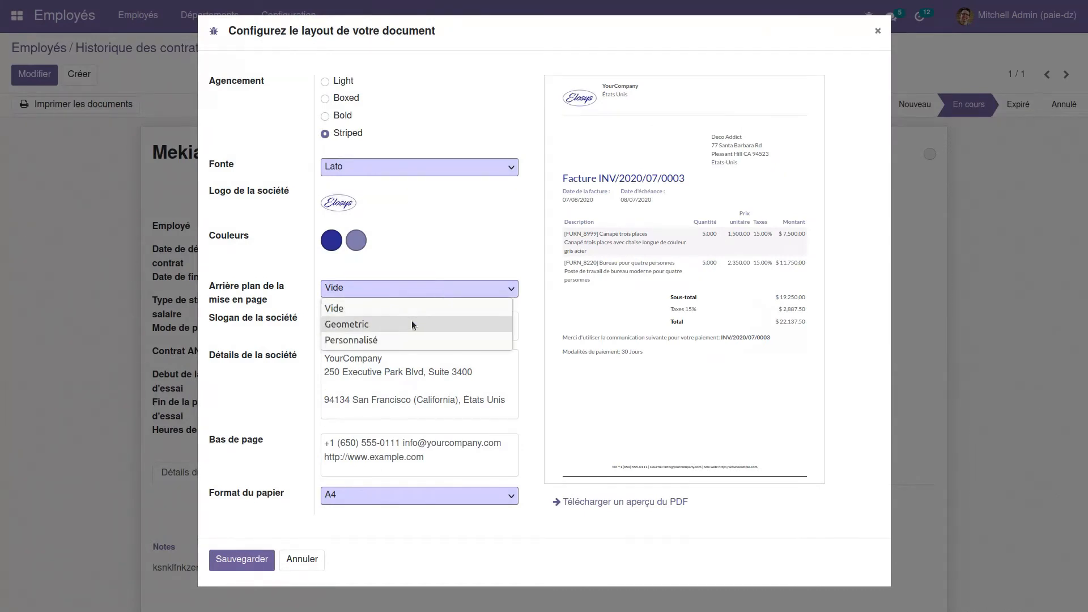
{"action": "left_click", "coordinate": [422, 339]}
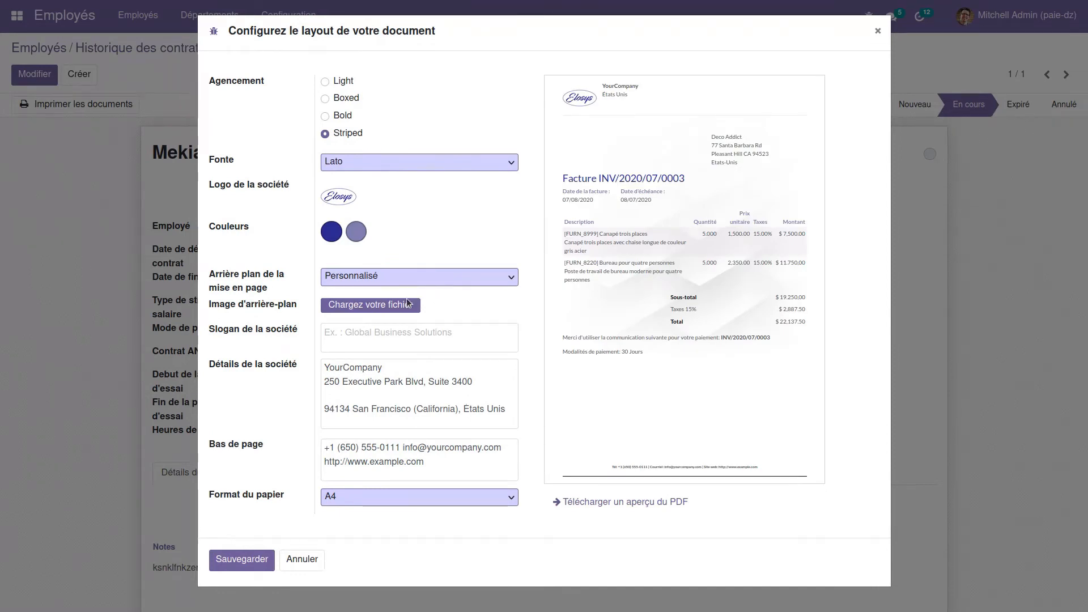
{"action": "left_click", "coordinate": [427, 280]}
{"action": "left_click", "coordinate": [369, 313]}
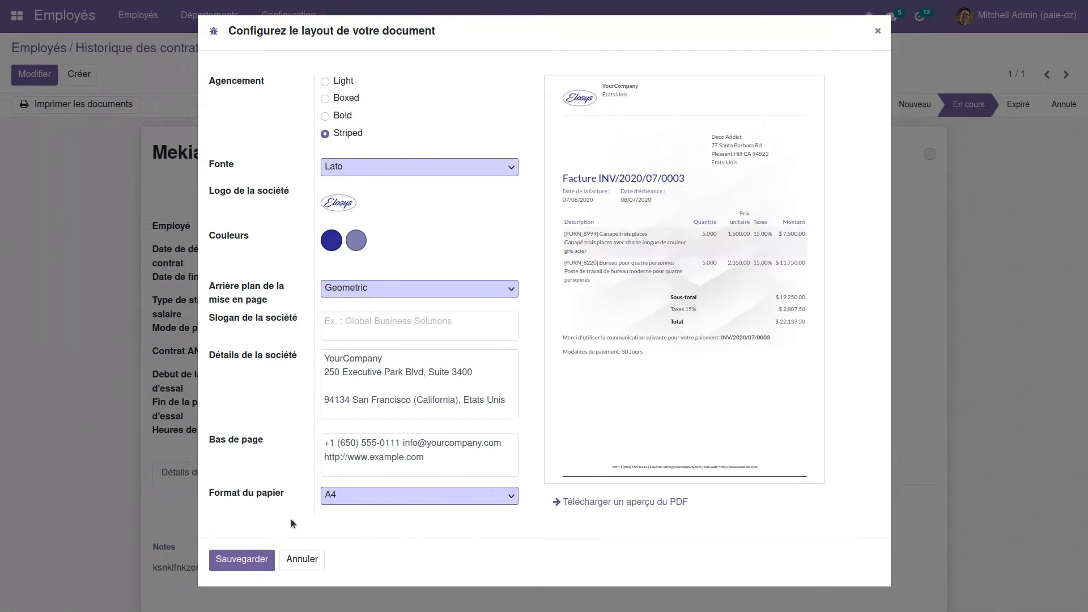
{"action": "left_click", "coordinate": [250, 560]}
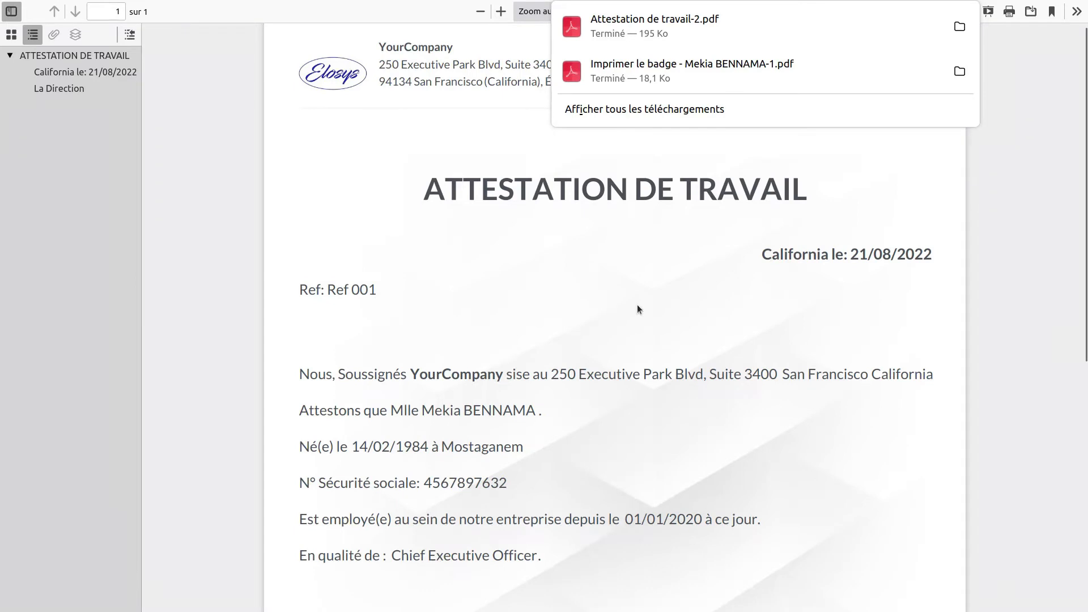
- Review the generated Attestation de Travail PDF from header to footer and close it
{"action": "scroll", "coordinate": [637, 306], "scroll_direction": "down", "scroll_amount": 5}
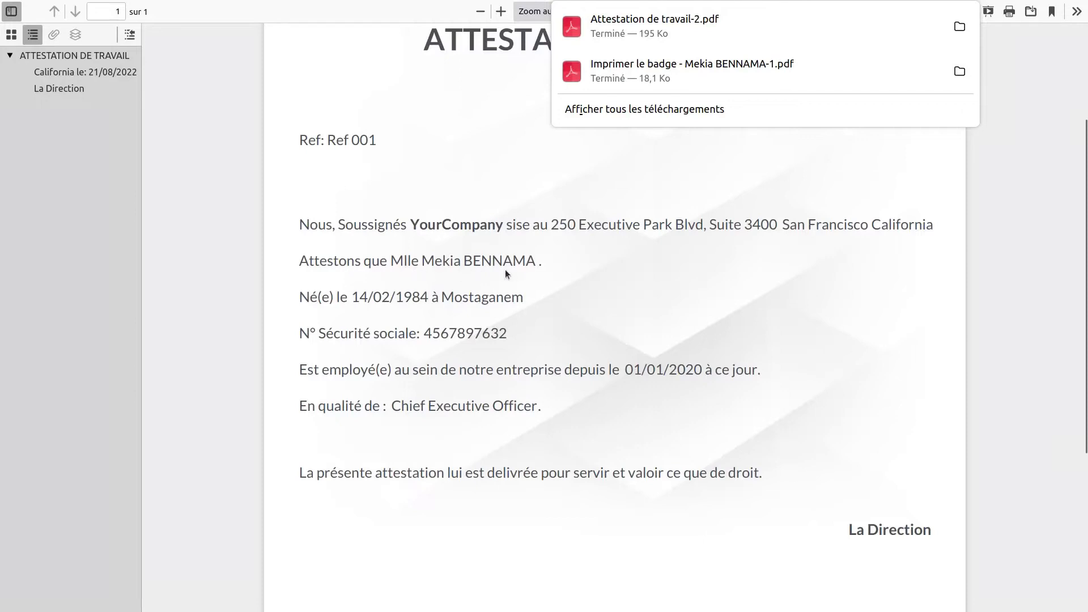
{"action": "scroll", "coordinate": [675, 483], "scroll_direction": "down", "scroll_amount": 6}
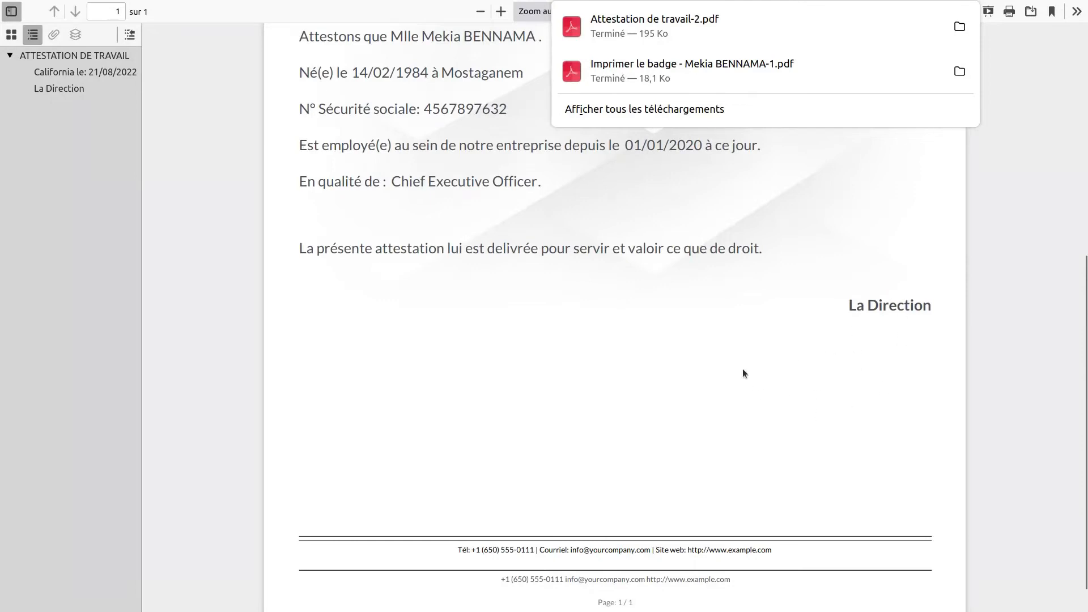
{"action": "scroll", "coordinate": [777, 330], "scroll_direction": "up", "scroll_amount": 10}
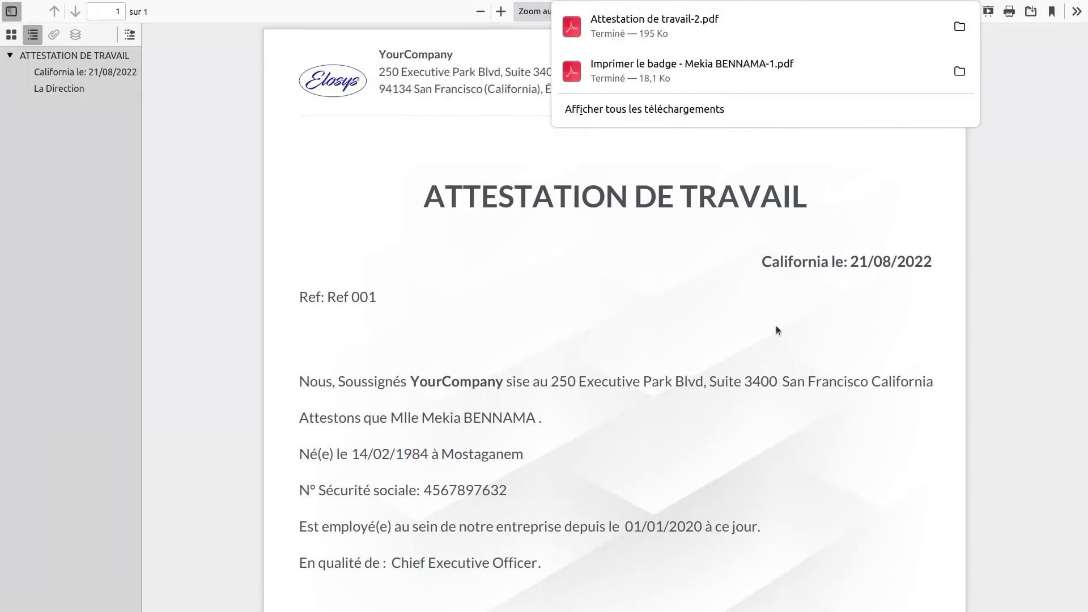
{"action": "key", "text": "ctrl+w"}
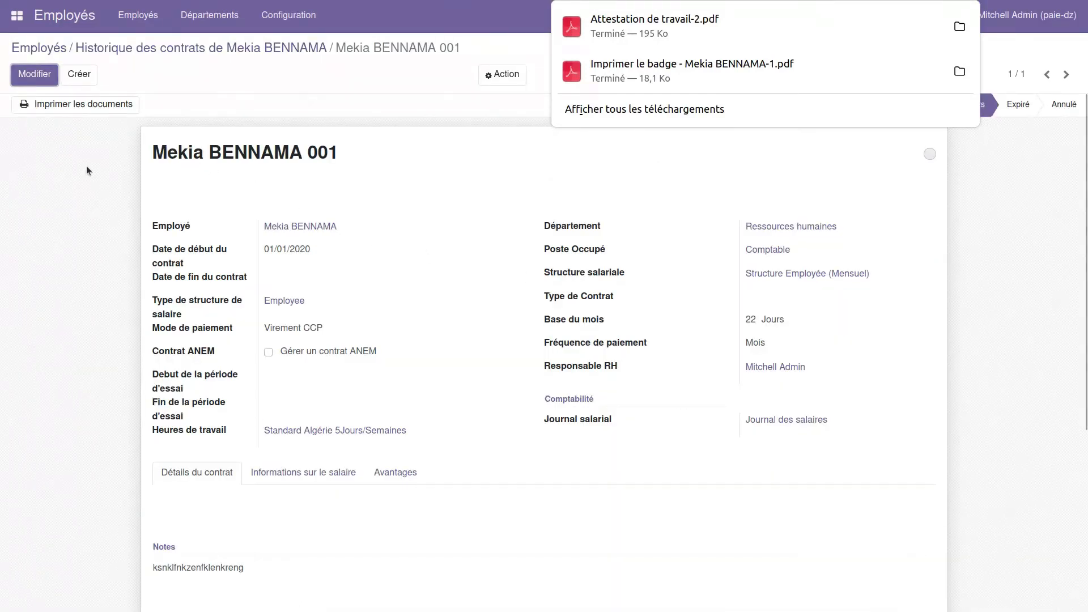
{"action": "left_click", "coordinate": [91, 103]}
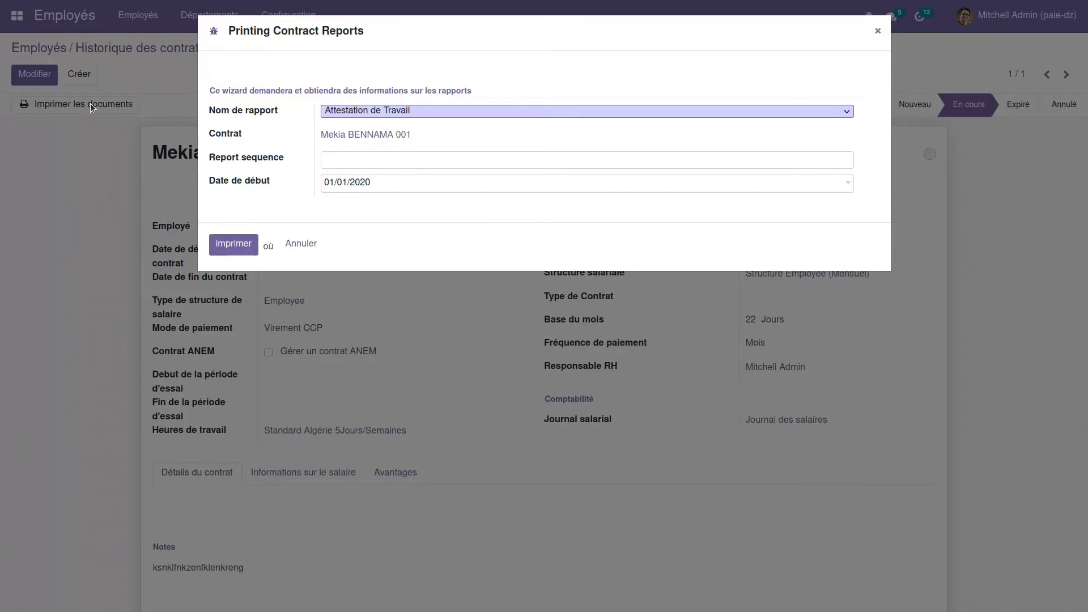
{"action": "left_click", "coordinate": [394, 112]}
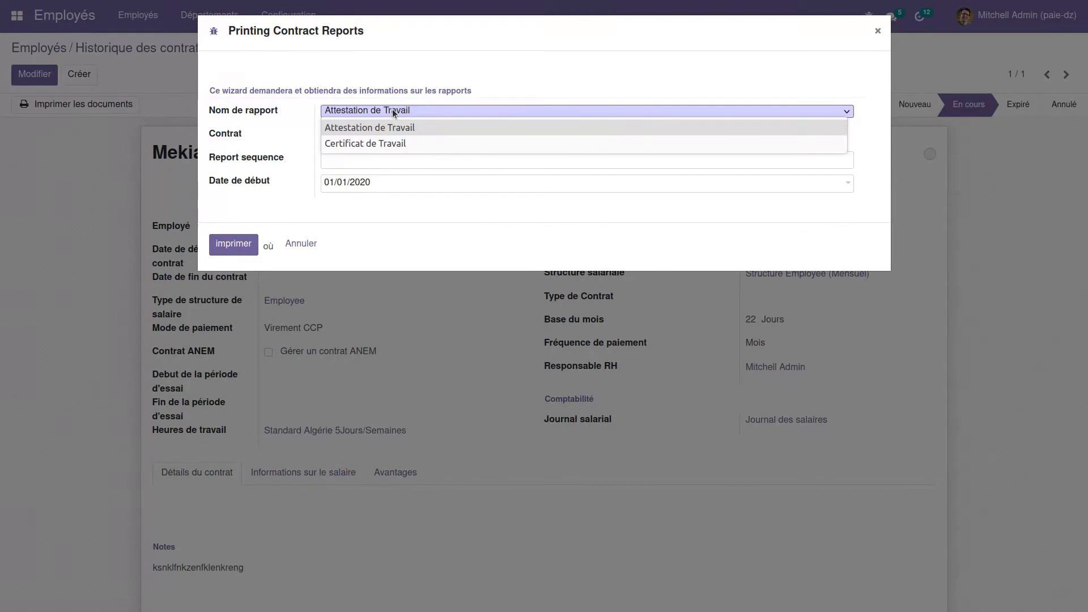
{"action": "left_click", "coordinate": [397, 144]}
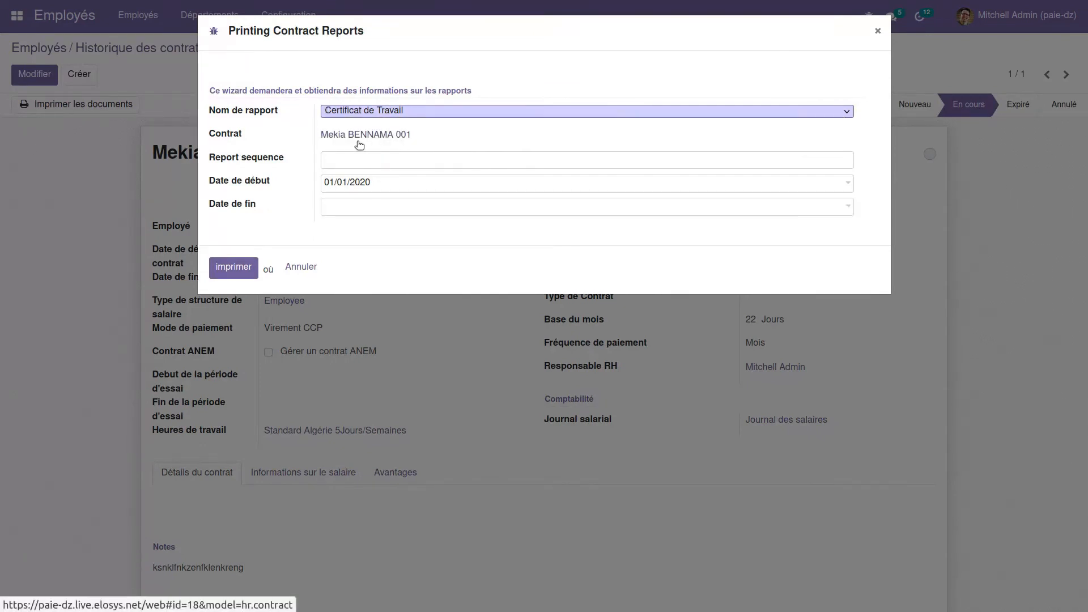
{"action": "left_click", "coordinate": [343, 161]}
{"action": "type", "text": "R"}
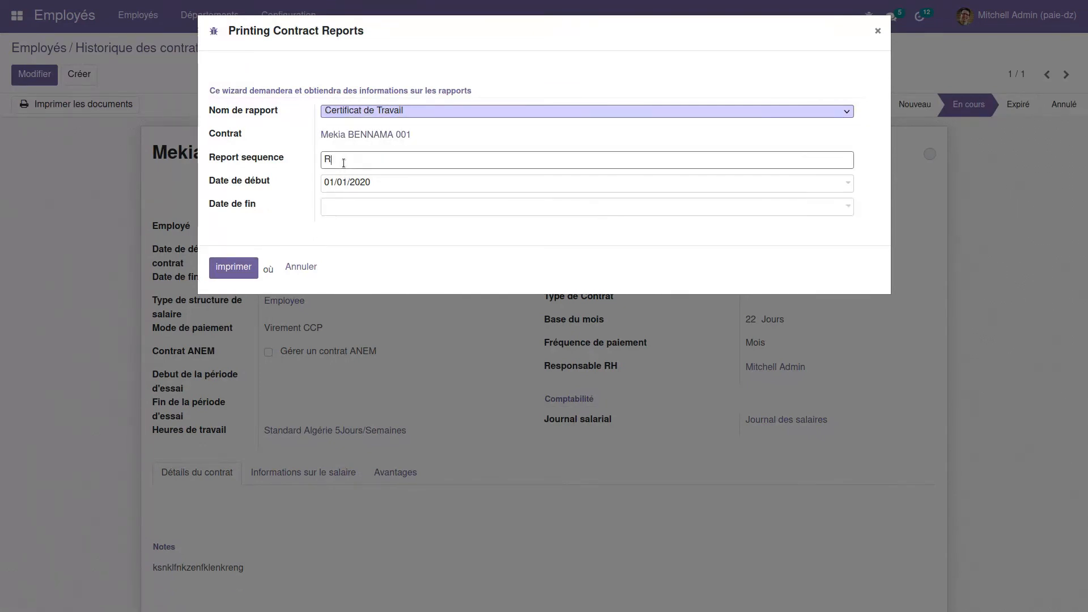
{"action": "type", "text": "éf 002"}
{"action": "left_click", "coordinate": [366, 207]}
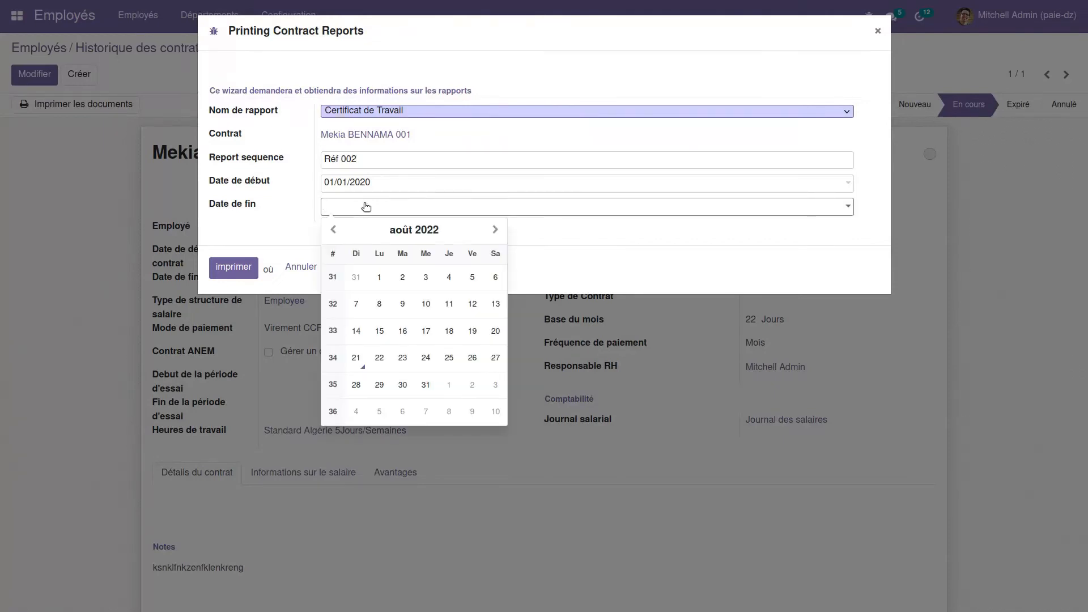
{"action": "left_click", "coordinate": [221, 390]}
{"action": "left_click", "coordinate": [303, 267]}
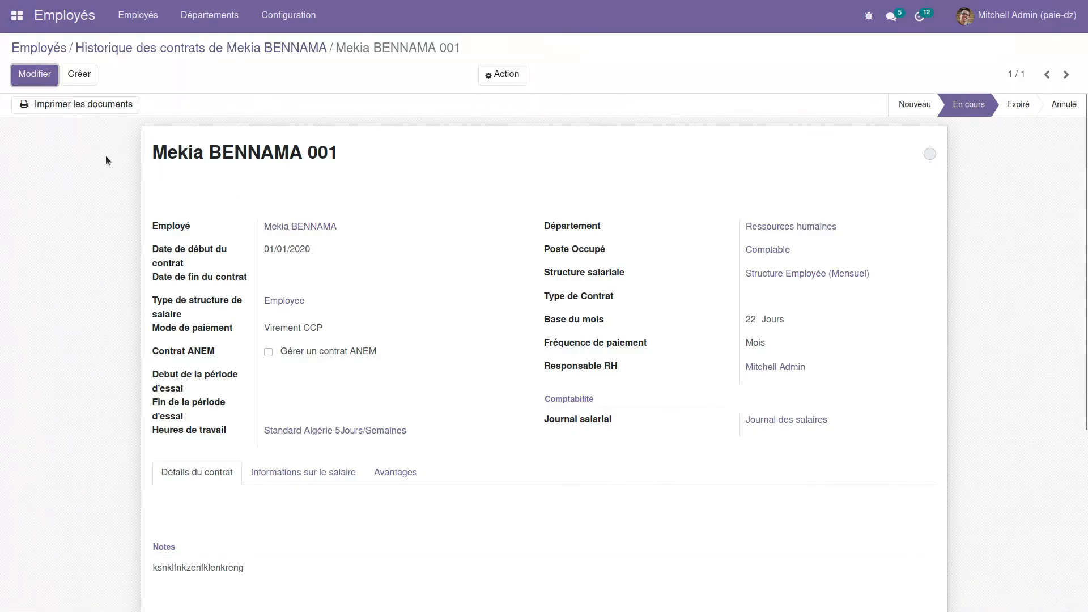
- Set the contract's end date to 21/08/2022 and save the contract
{"action": "left_click", "coordinate": [34, 74]}
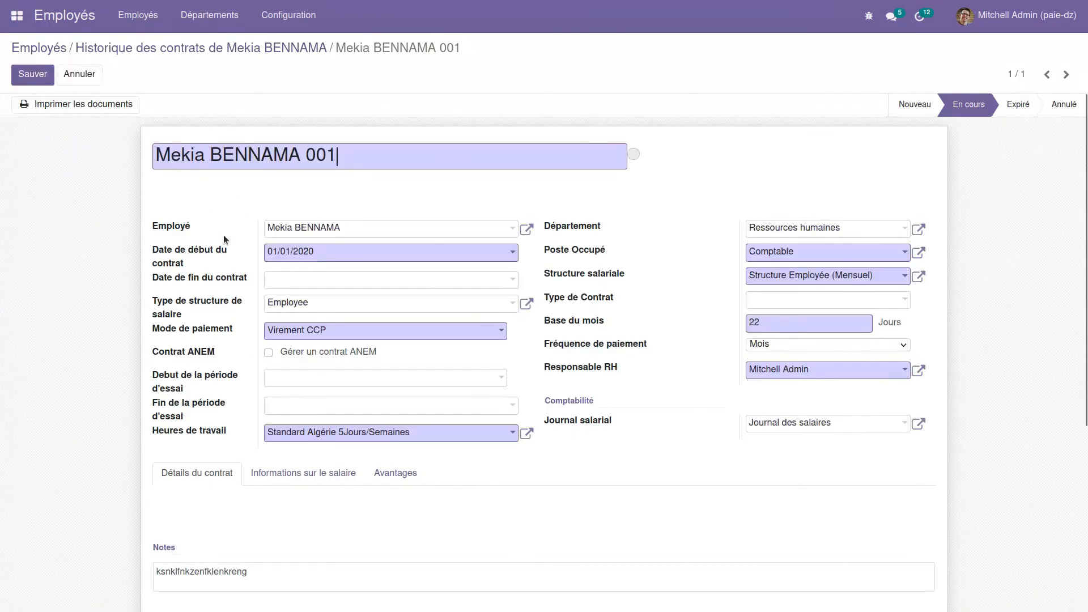
{"action": "left_click", "coordinate": [293, 281]}
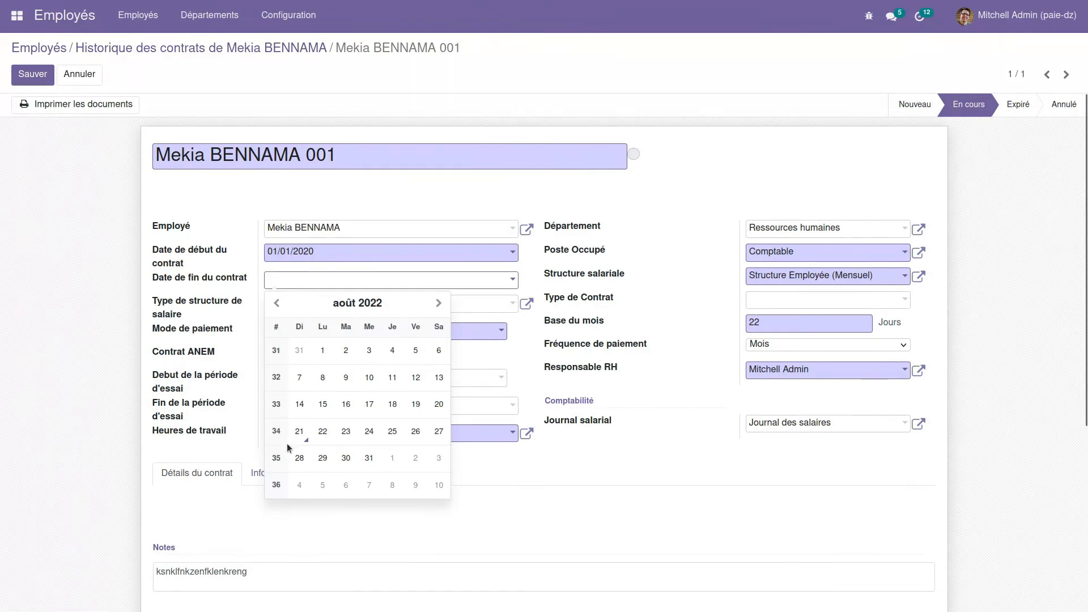
{"action": "left_click", "coordinate": [299, 432]}
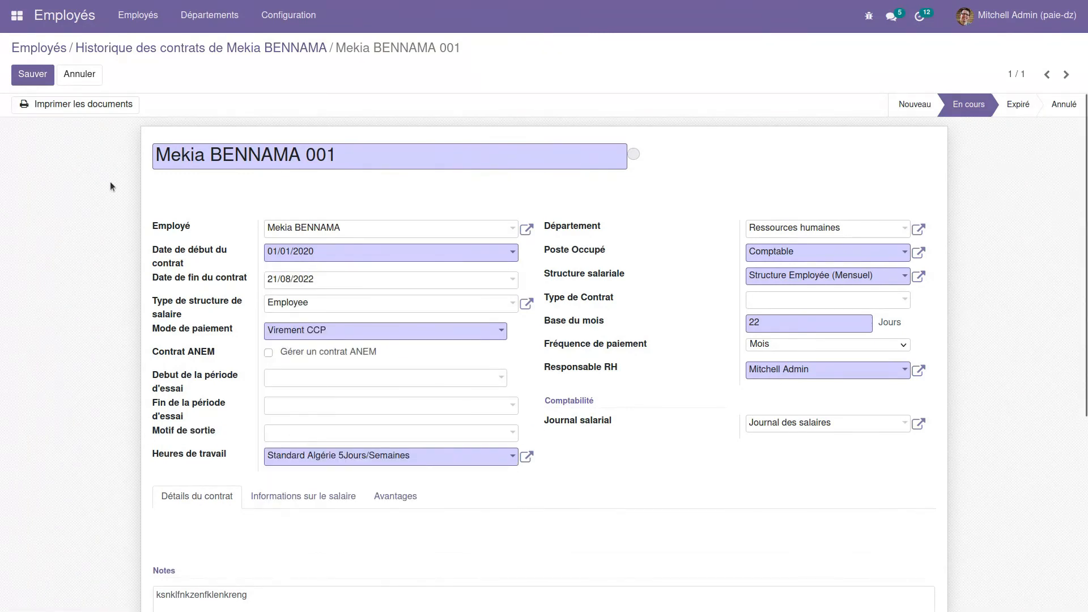
{"action": "left_click", "coordinate": [32, 73]}
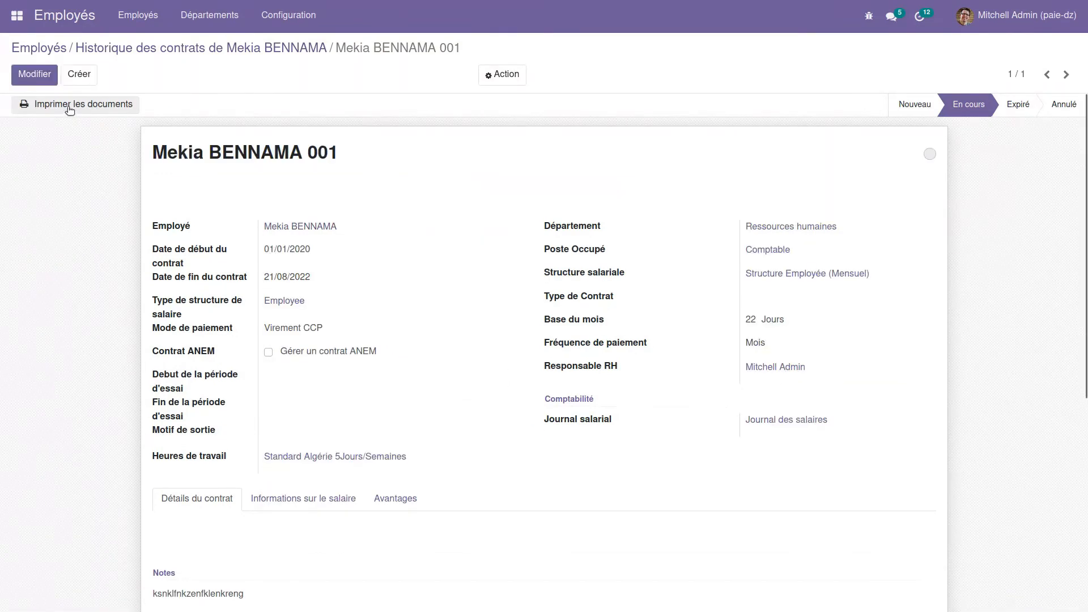
- Print the contract's Certificat de Travail with the report sequence Réf 002
{"action": "left_click", "coordinate": [68, 107]}
{"action": "left_click", "coordinate": [396, 111]}
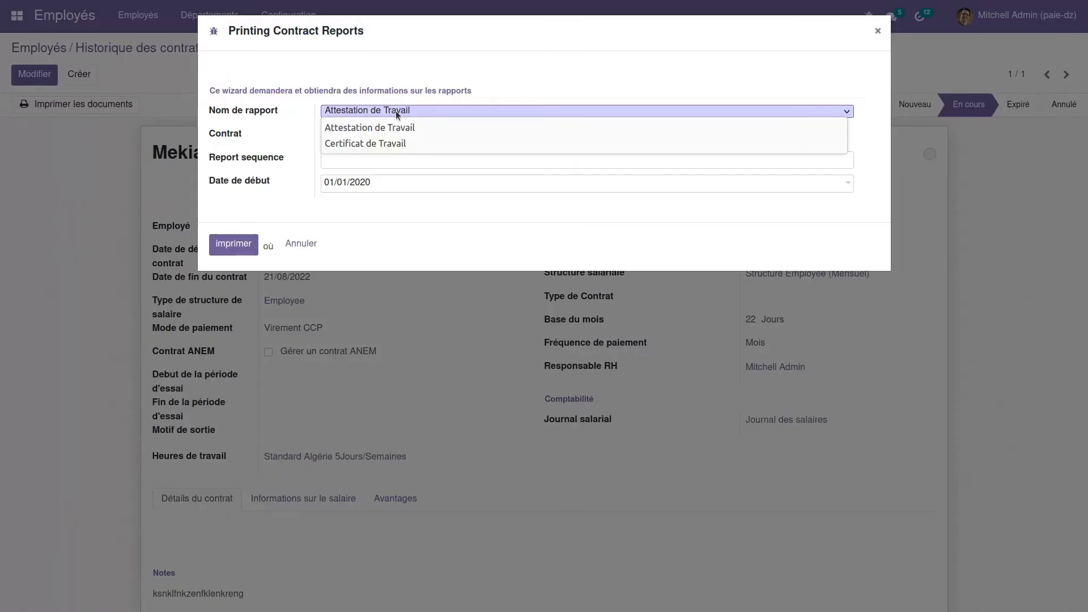
{"action": "left_click", "coordinate": [400, 141]}
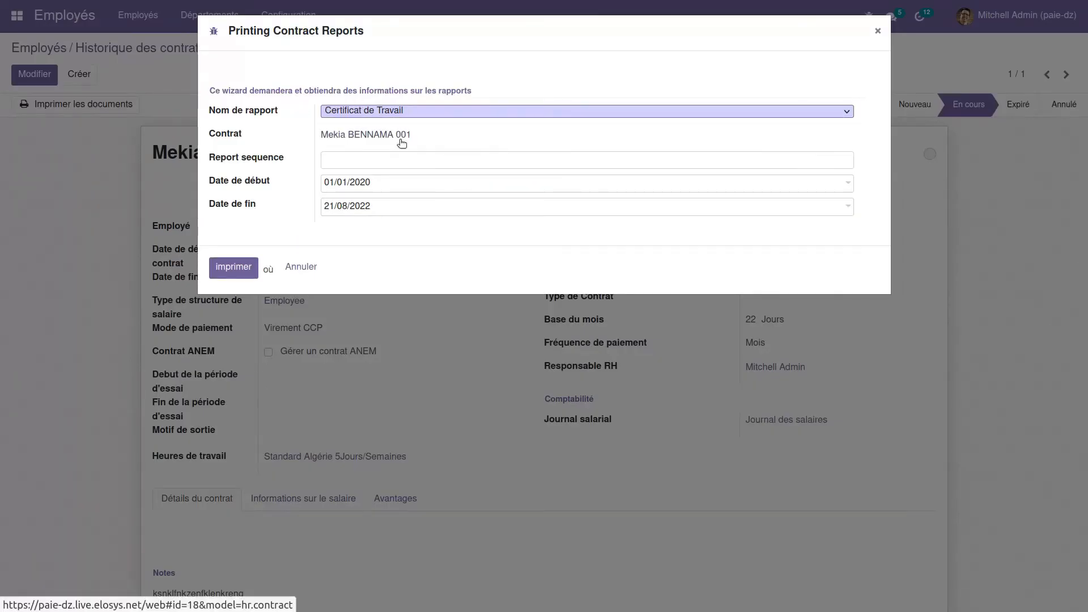
{"action": "left_click", "coordinate": [337, 163]}
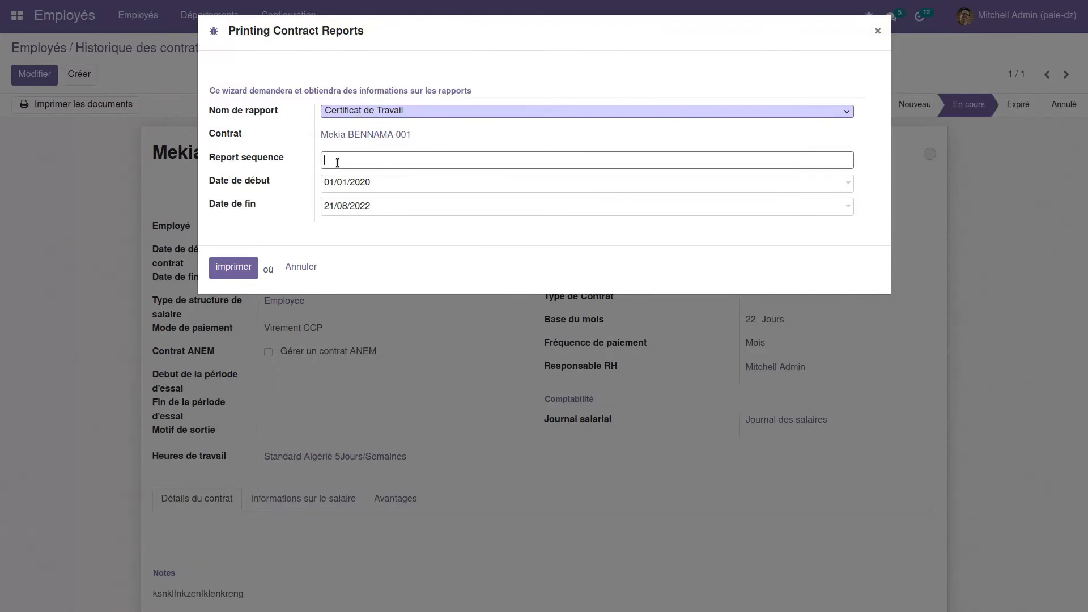
{"action": "type", "text": "Réf 002"}
{"action": "left_click", "coordinate": [233, 266]}
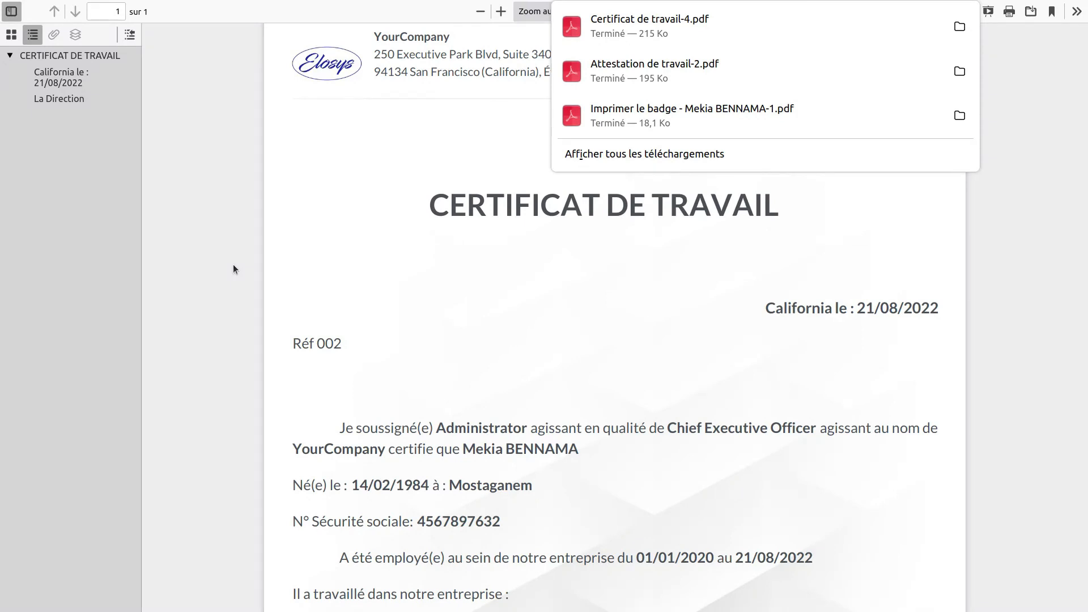
- Review the generated Certificat de Travail PDF down to the footer, checking the job positions held and their dates
{"action": "left_click", "coordinate": [521, 363]}
{"action": "scroll", "coordinate": [520, 363], "scroll_direction": "down", "scroll_amount": 5}
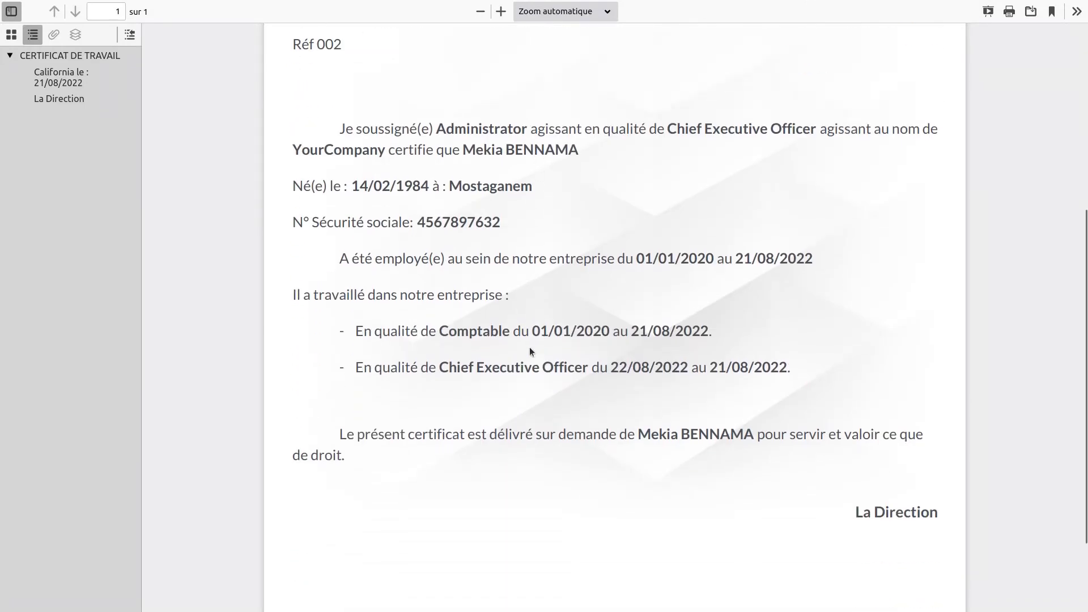
{"action": "double_click", "coordinate": [489, 332]}
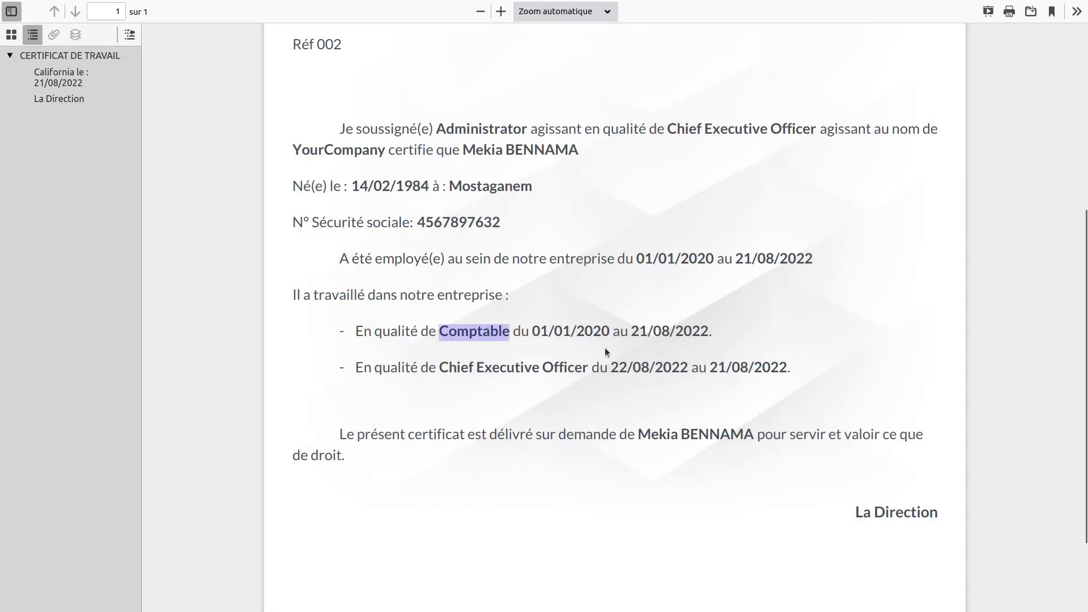
{"action": "triple_click", "coordinate": [506, 371]}
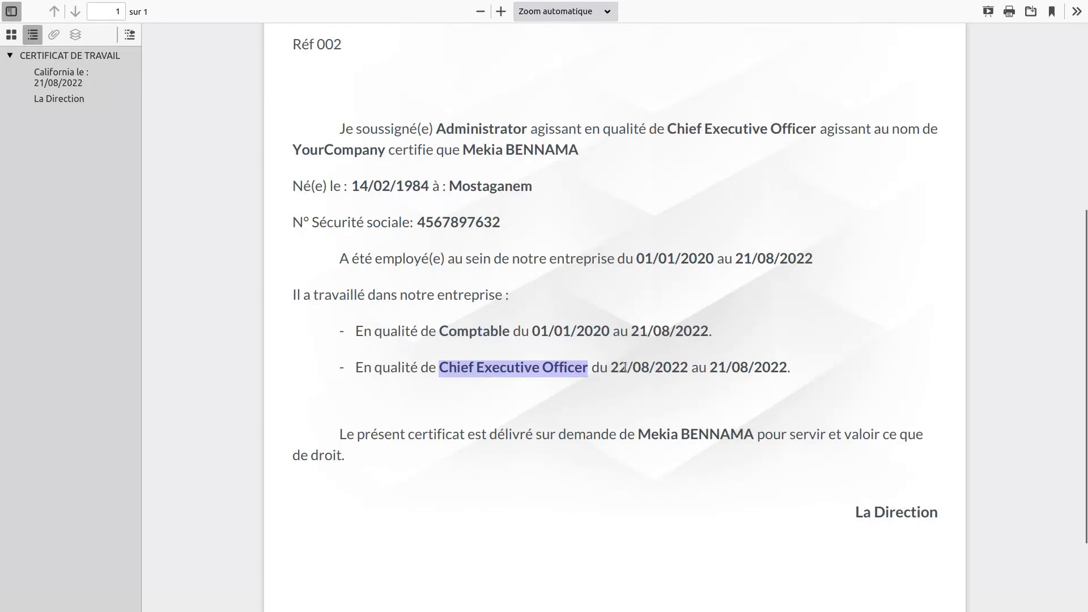
{"action": "scroll", "coordinate": [614, 449], "scroll_direction": "down", "scroll_amount": 1}
{"action": "scroll", "coordinate": [613, 450], "scroll_direction": "down", "scroll_amount": 2}
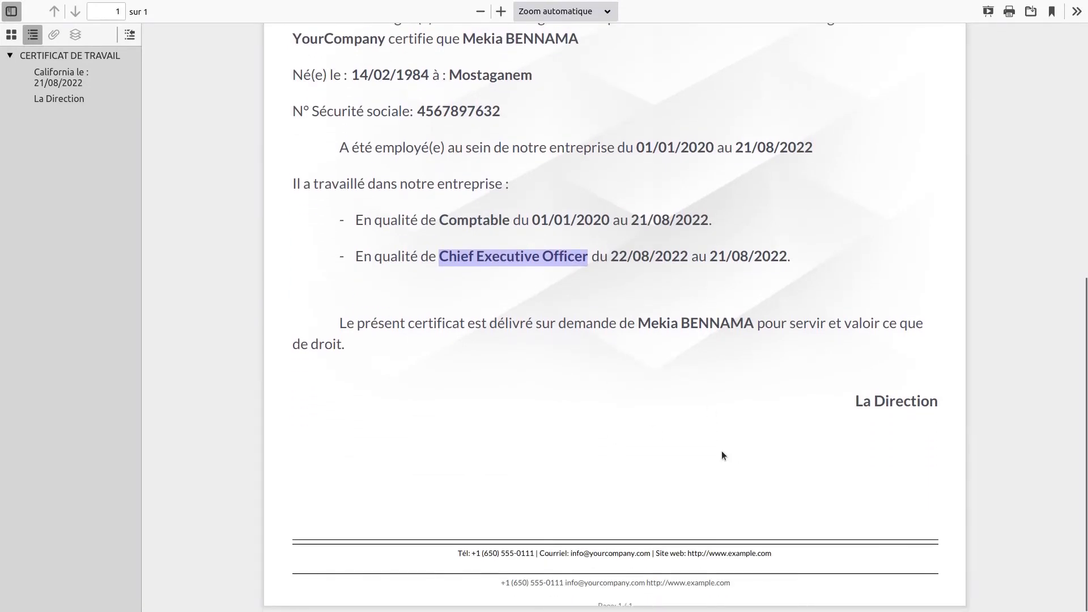
{"action": "scroll", "coordinate": [722, 450], "scroll_direction": "up", "scroll_amount": 4}
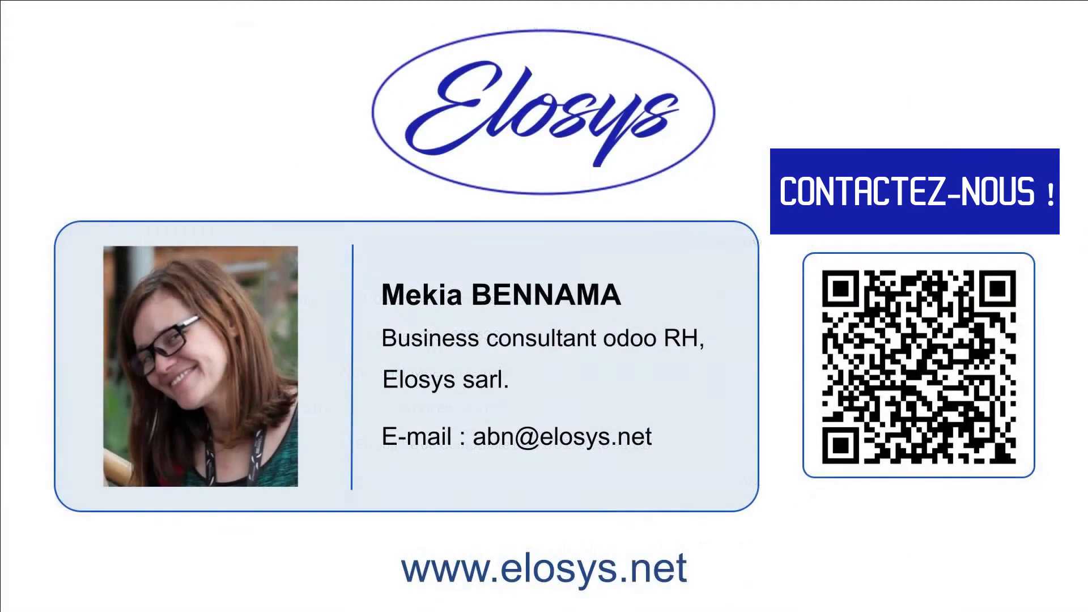